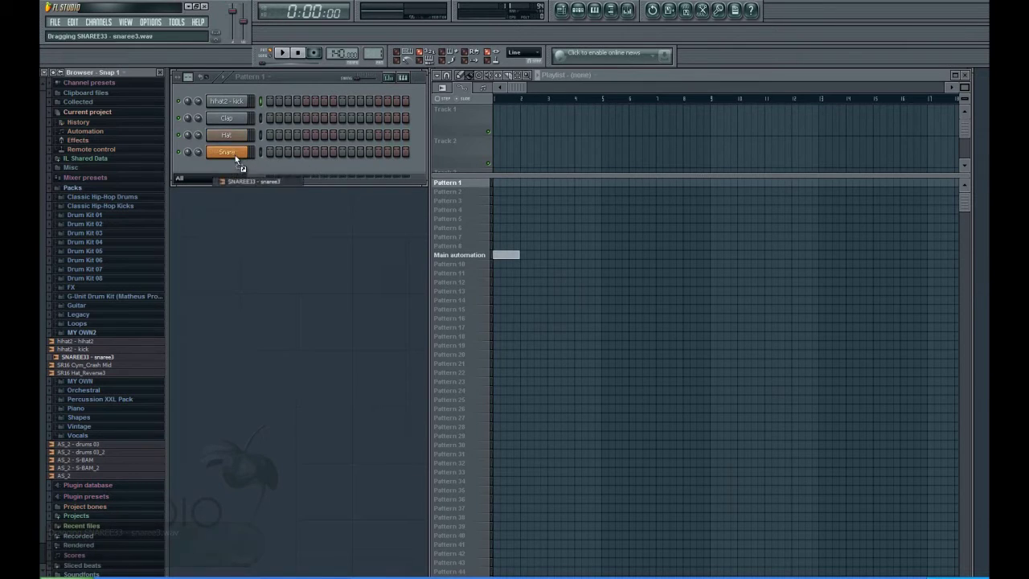
Step: Load the hihat2 sample into the Hat channel and program kicks on steps 1, 5, 9 and 13, with snares on 5 and 13
{"action": "left_click_drag", "start_coordinate": [117, 344], "coordinate": [227, 134]}
{"action": "left_click", "coordinate": [306, 151]}
{"action": "left_click", "coordinate": [306, 100]}
{"action": "left_click", "coordinate": [341, 101]}
{"action": "left_click", "coordinate": [380, 152]}
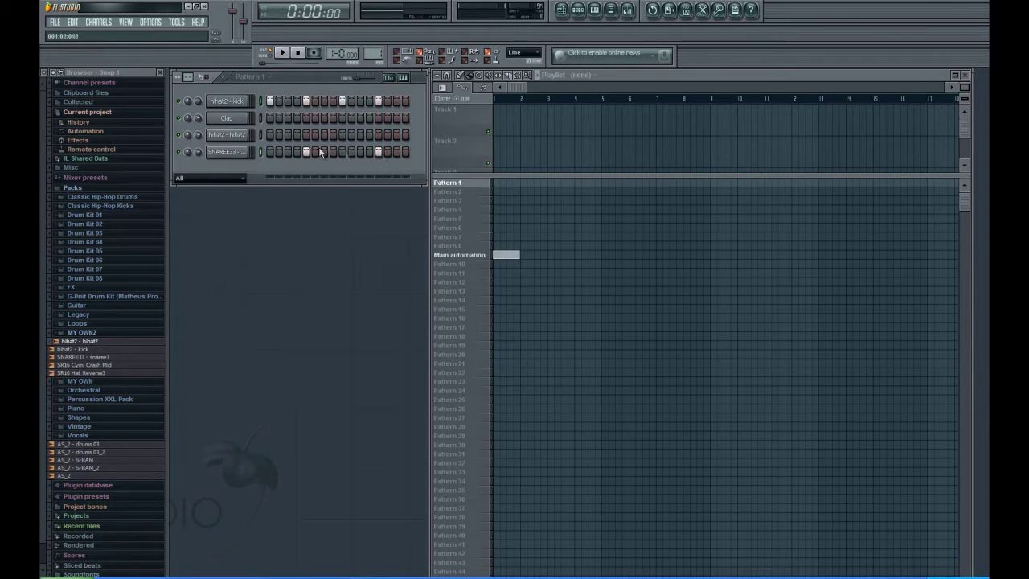
Step: Fill the hihat2 channel on every second step and play Pattern 1
{"action": "right_click", "coordinate": [246, 141]}
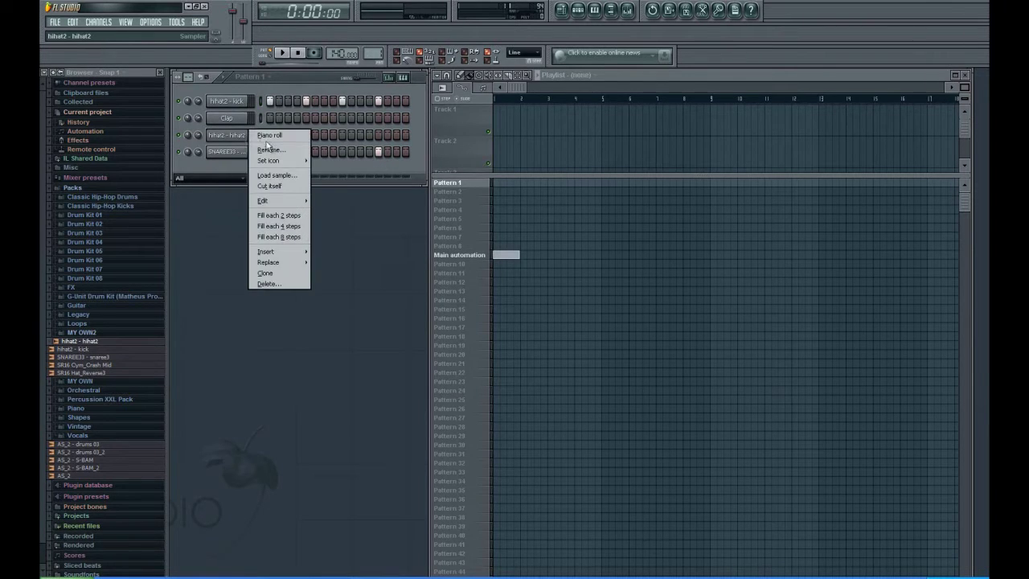
{"action": "left_click", "coordinate": [270, 210]}
{"action": "left_click", "coordinate": [283, 53]}
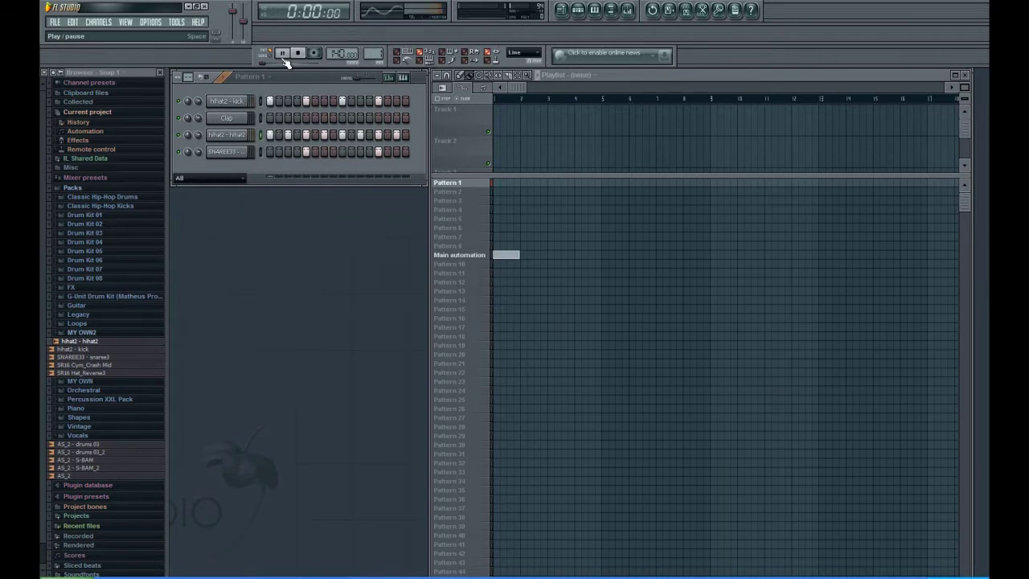
Step: Add Soundgoodizer to the first effect slot of the snare's mixer track, Insert 4
{"action": "left_click", "coordinate": [241, 152]}
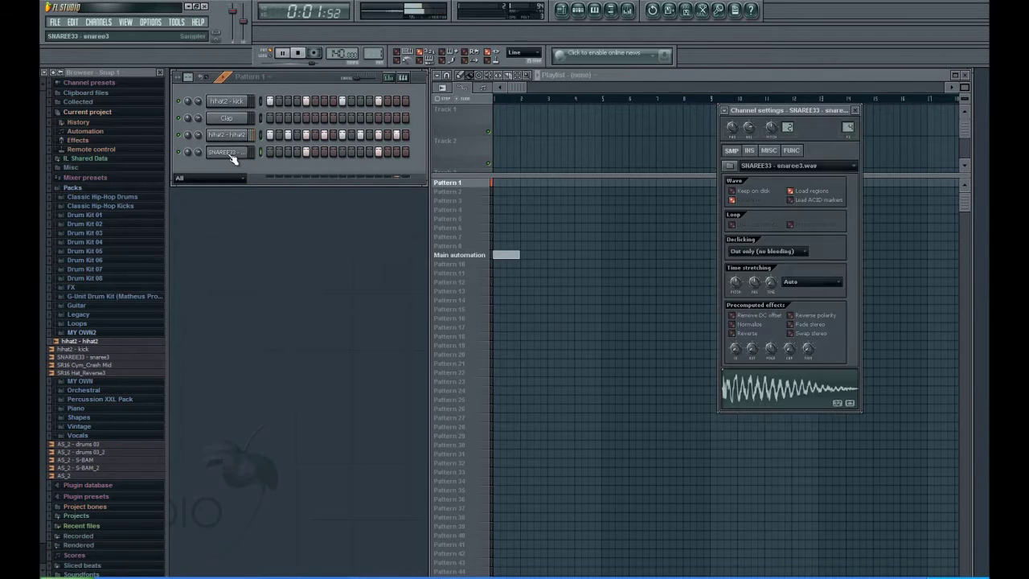
{"action": "left_click", "coordinate": [638, 15]}
{"action": "left_click", "coordinate": [841, 354]}
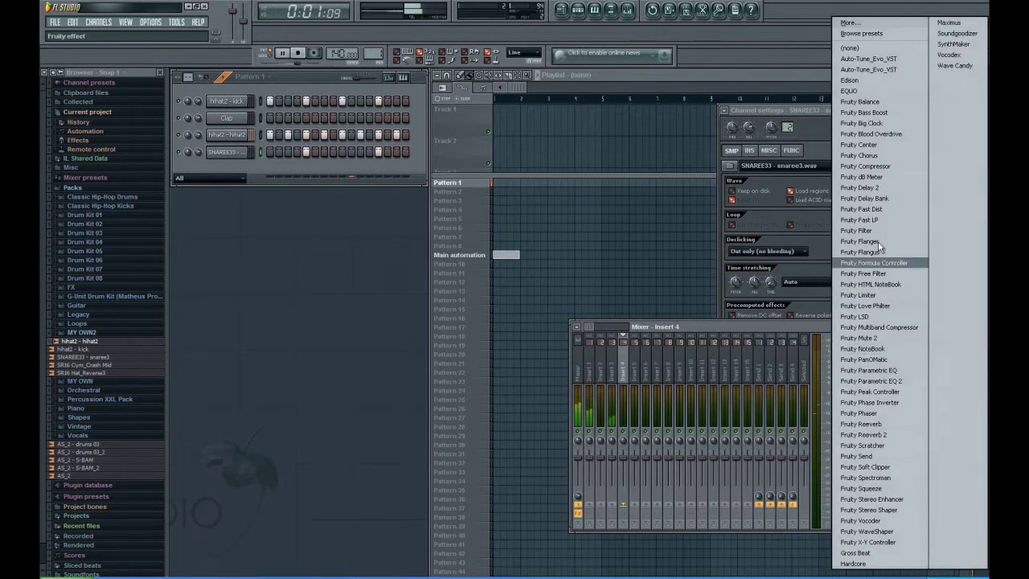
{"action": "left_click", "coordinate": [965, 34]}
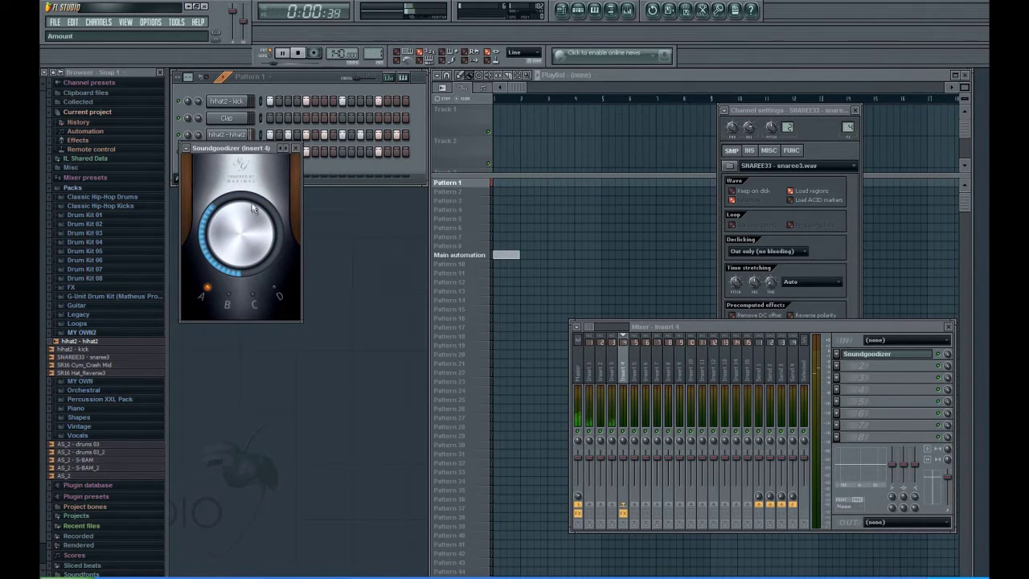
{"action": "left_click", "coordinate": [296, 148]}
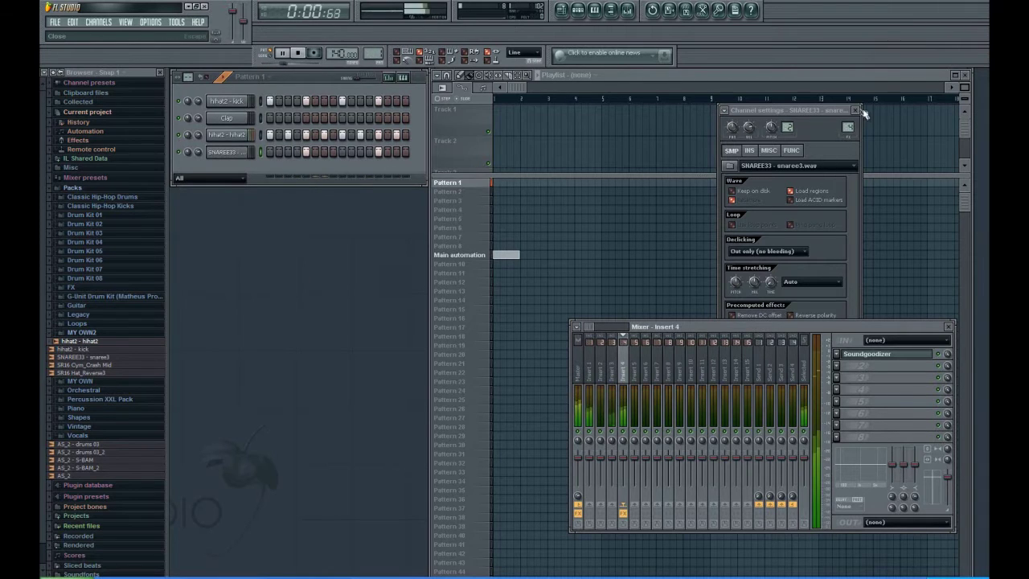
Step: Add Fruity Reeverb 2 to the second effect slot of Insert 4 and close the plugin, channel settings and mixer windows
{"action": "left_click", "coordinate": [851, 367]}
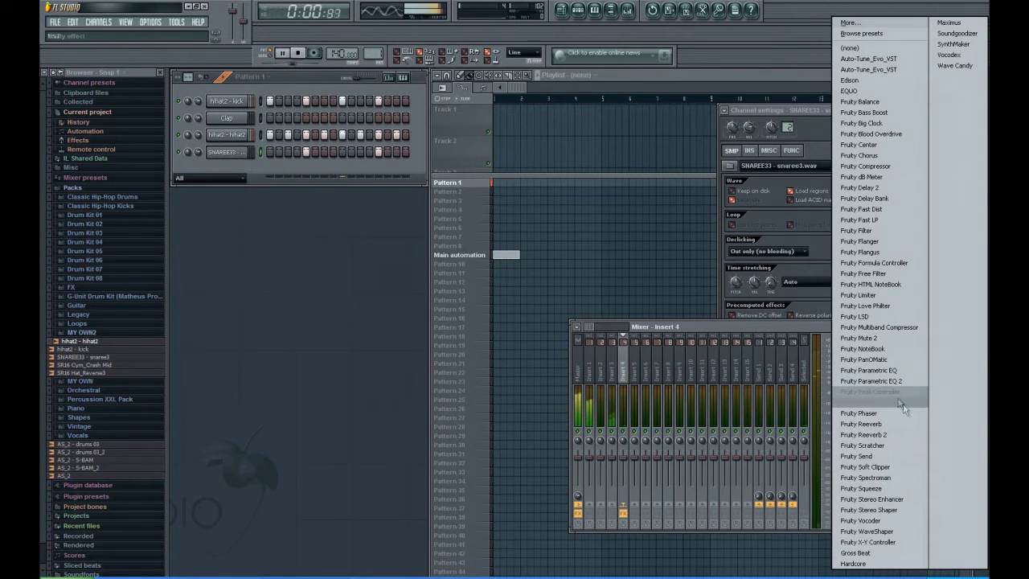
{"action": "left_click", "coordinate": [890, 434]}
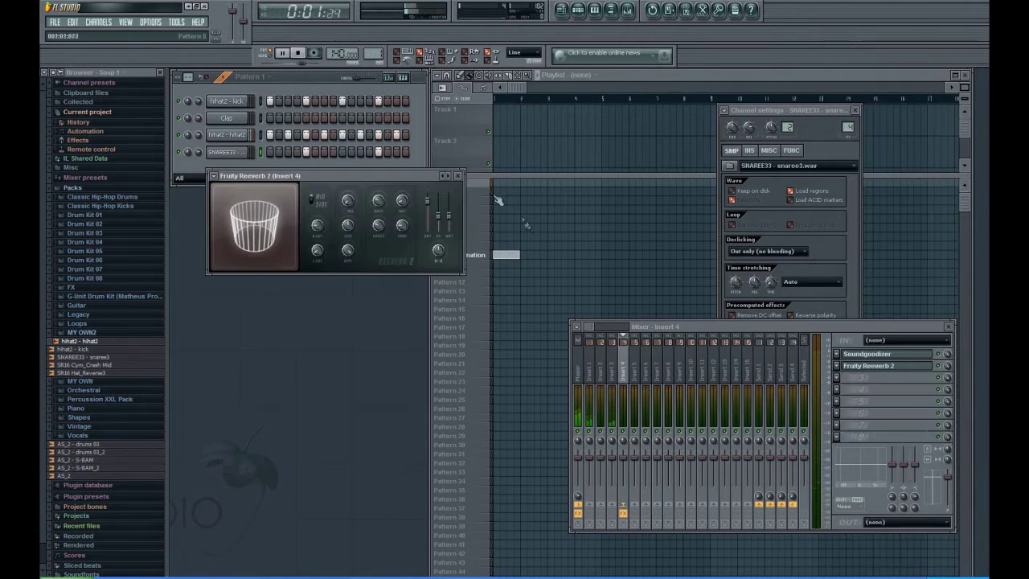
{"action": "left_click", "coordinate": [458, 175]}
{"action": "left_click", "coordinate": [854, 109]}
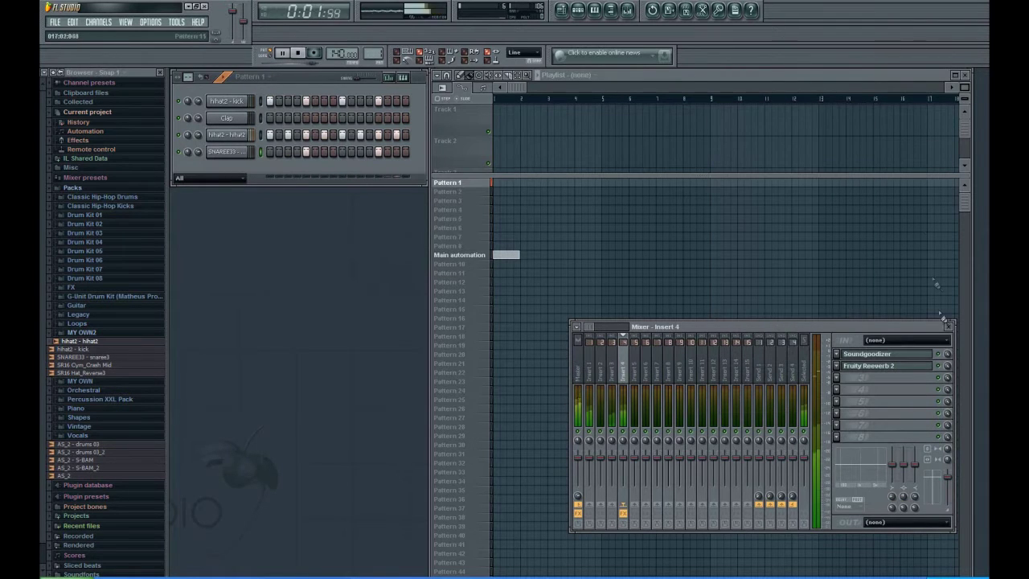
{"action": "left_click", "coordinate": [949, 325]}
Step: Paint Pattern 1 across the first four playlist bars, remove the Main automation clip, and stop playback
{"action": "left_click_drag", "start_coordinate": [501, 189], "coordinate": [579, 191]}
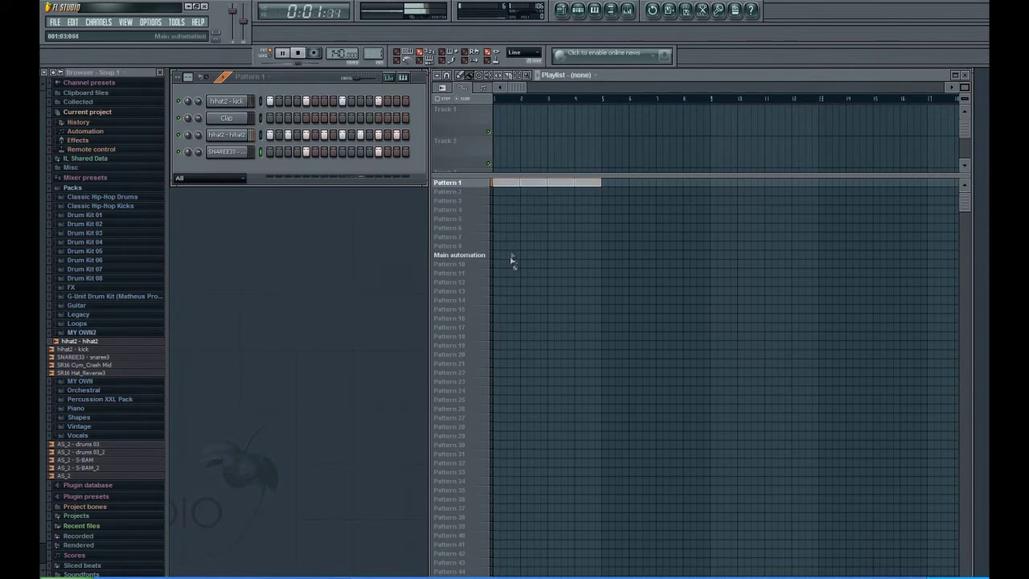
{"action": "left_click", "coordinate": [299, 53]}
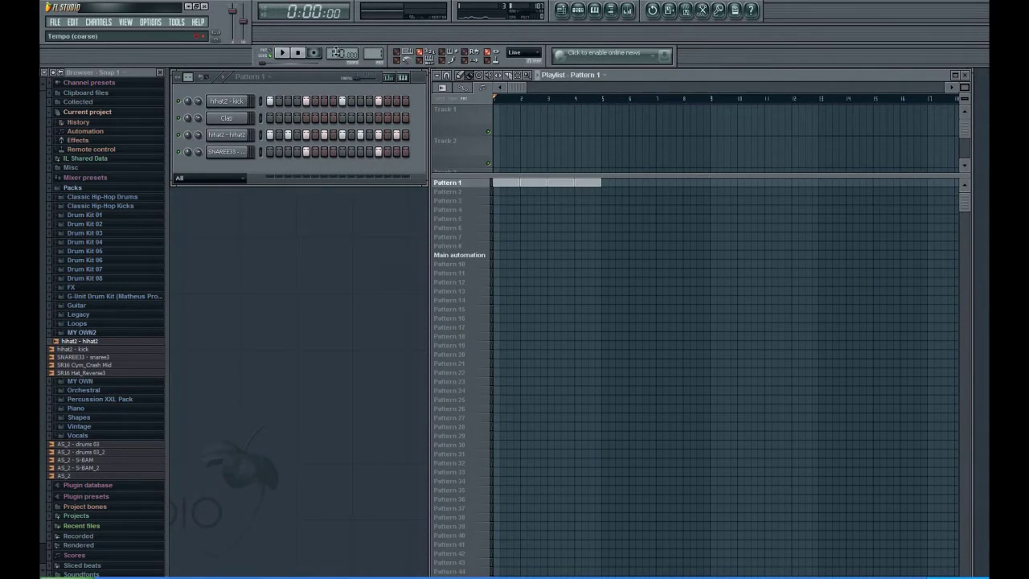
Step: Set the project tempo to 120 BPM and restretch all channels
{"action": "scroll", "coordinate": [337, 54], "scroll_direction": "up", "scroll_amount": 1}
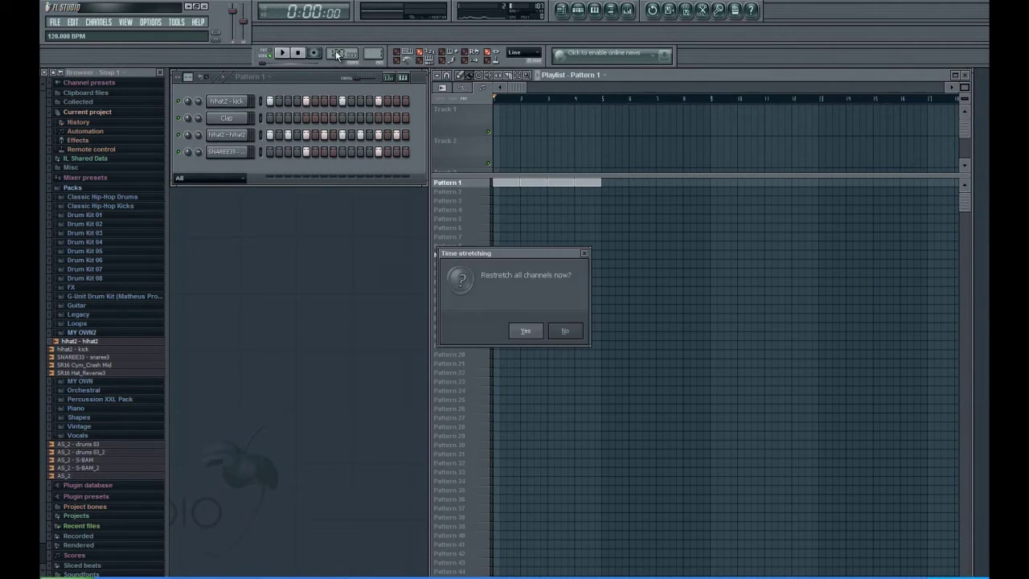
{"action": "left_click", "coordinate": [527, 329]}
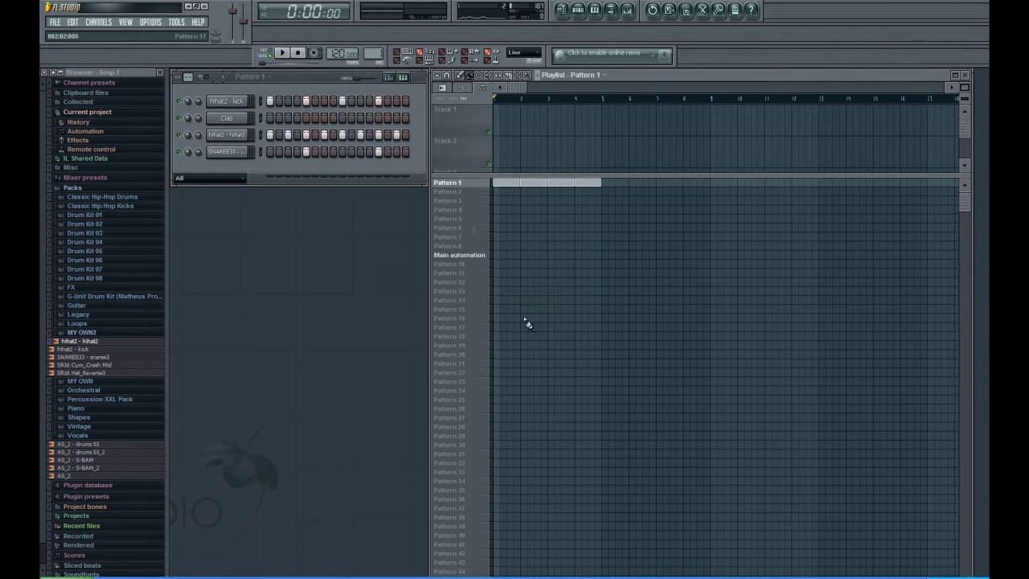
{"action": "left_click", "coordinate": [298, 55]}
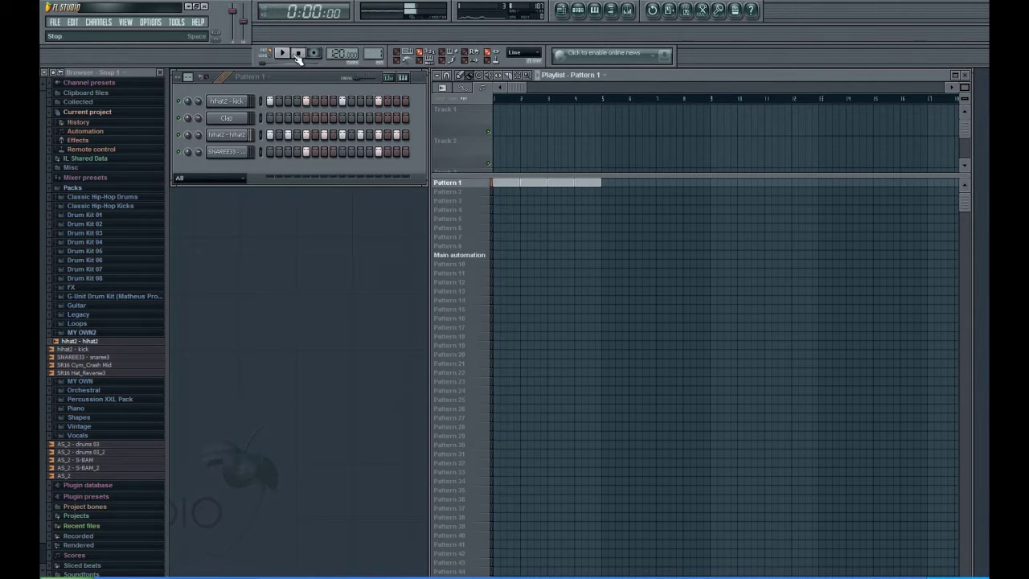
Step: Select Pattern 2 and add a Nexus instrument channel
{"action": "left_click", "coordinate": [452, 192]}
{"action": "left_click", "coordinate": [98, 22]}
{"action": "mouse_move", "coordinate": [114, 39]}
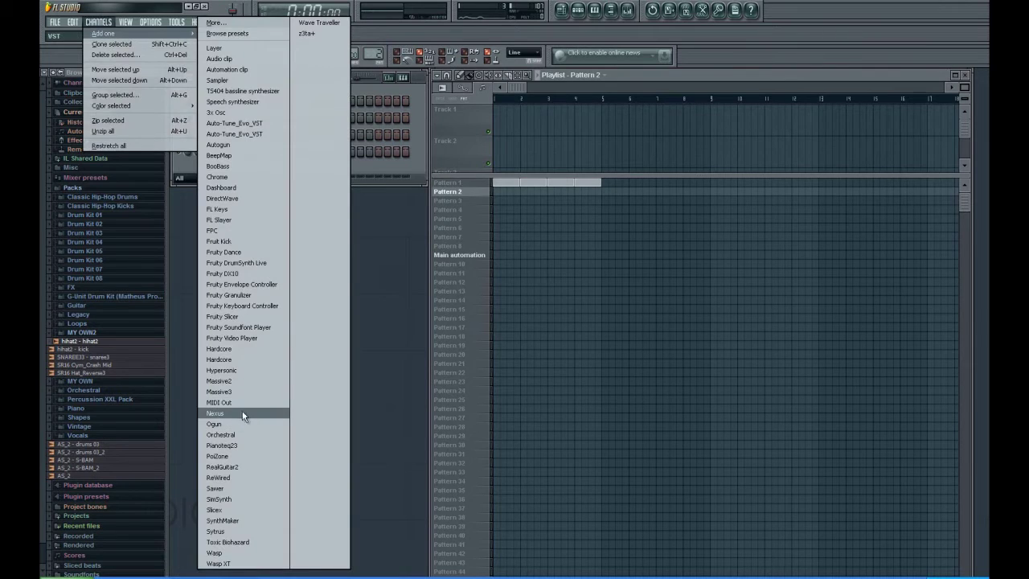
{"action": "left_click", "coordinate": [257, 413]}
Step: Audition sounds in Nexus and load the Classical Choir 2 preset from the XP Dance Orchestra category
{"action": "key", "text": "n"}
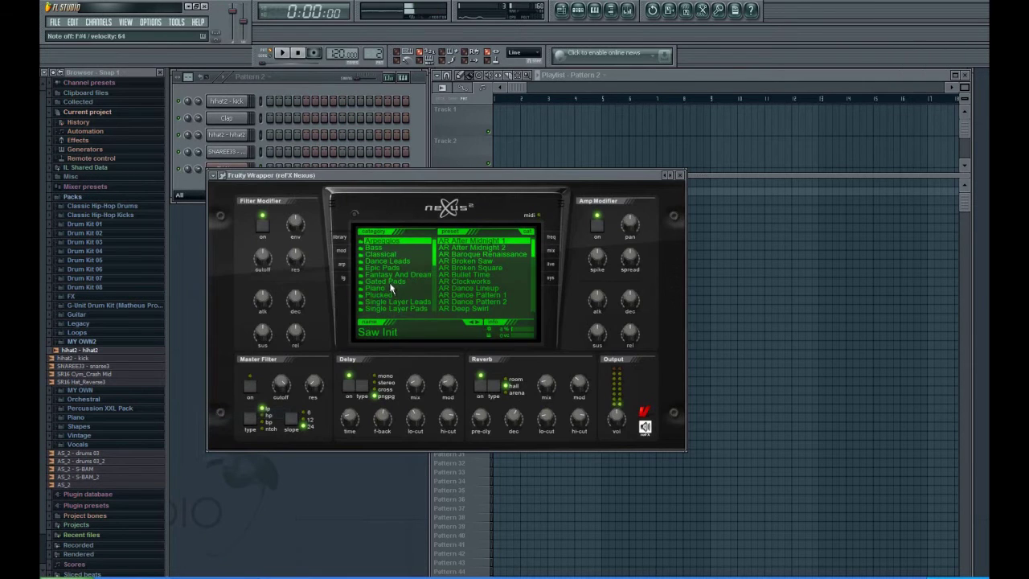
{"action": "key", "text": "n"}
{"action": "scroll", "coordinate": [398, 289], "scroll_direction": "down", "scroll_amount": 3}
{"action": "key", "text": "x"}
{"action": "key", "text": "2"}
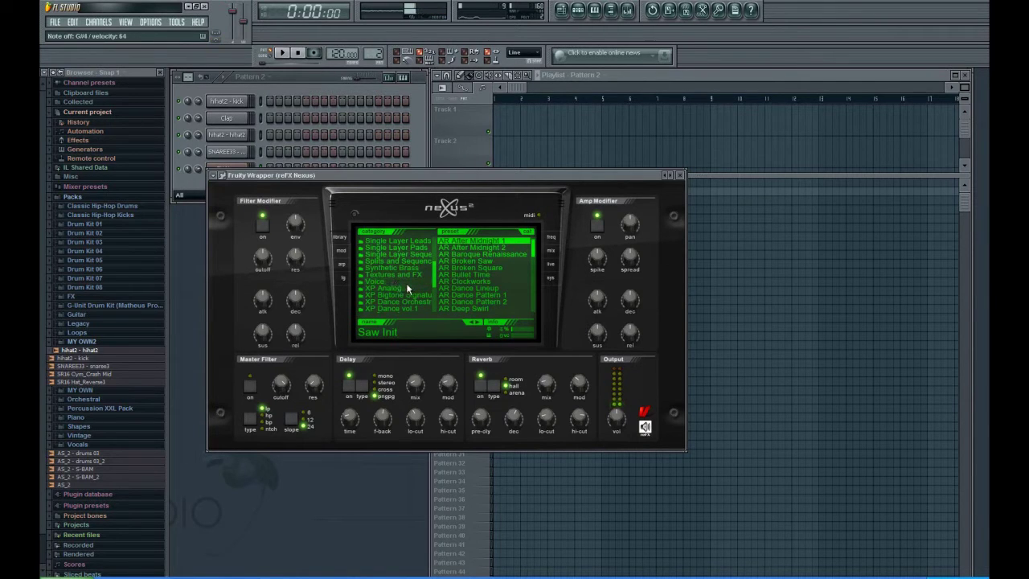
{"action": "left_click", "coordinate": [409, 302]}
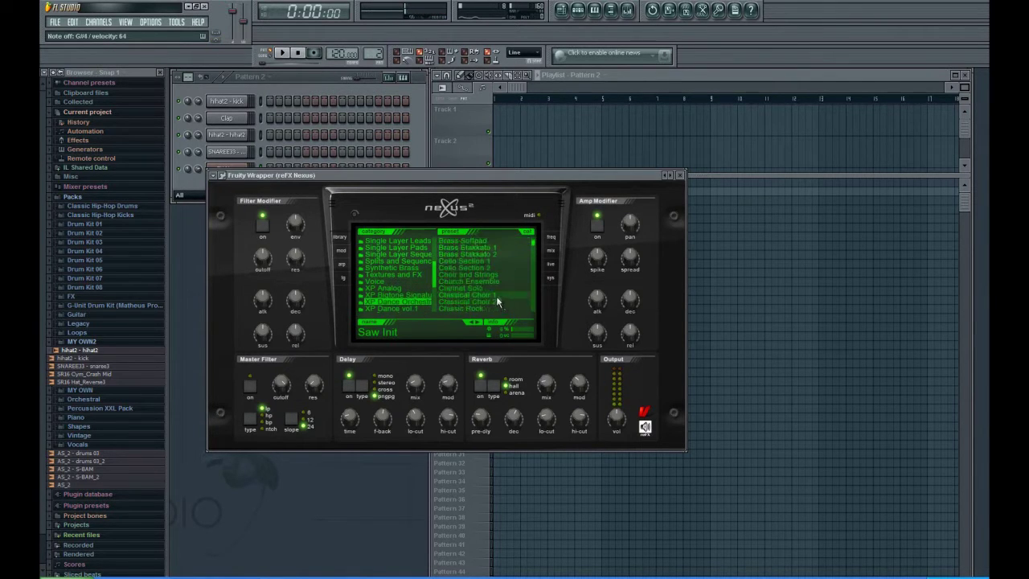
{"action": "left_click", "coordinate": [496, 296]}
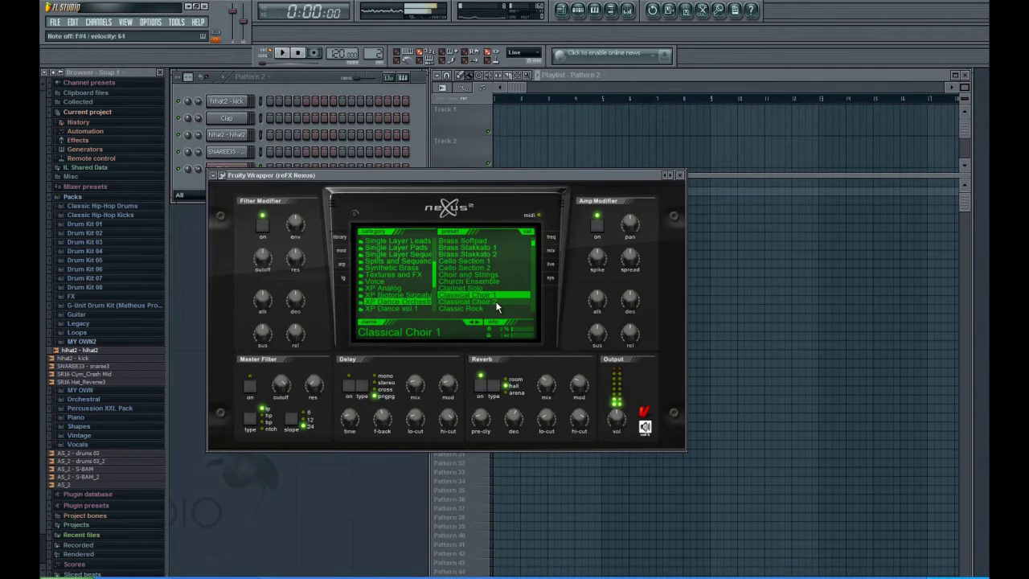
{"action": "left_click", "coordinate": [495, 302]}
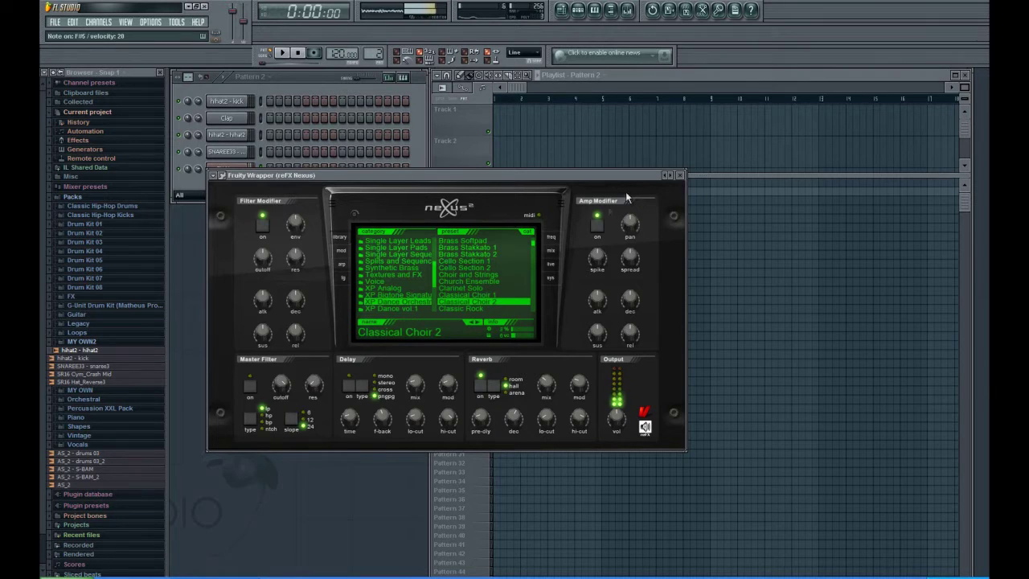
{"action": "left_click", "coordinate": [680, 175]}
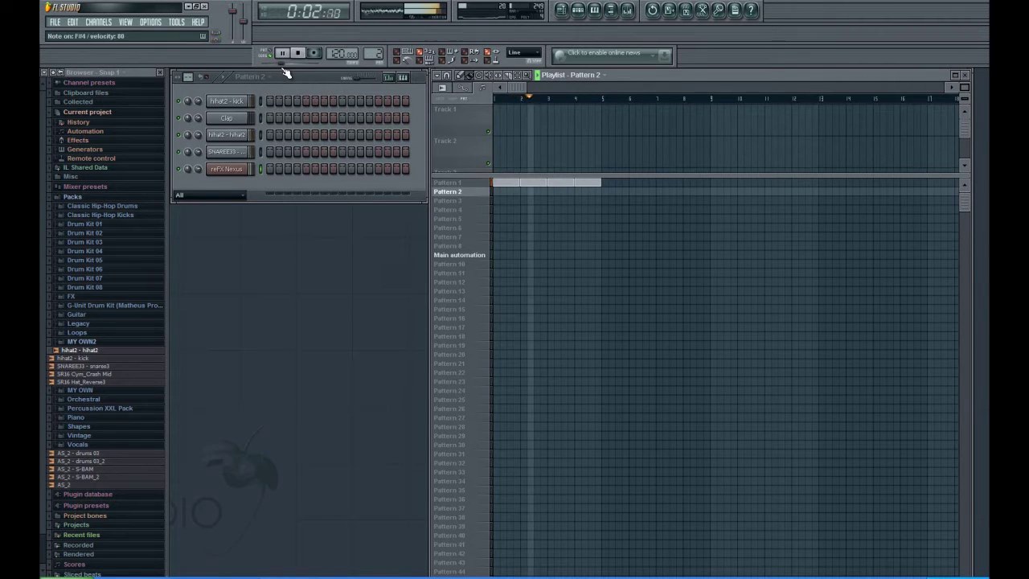
Step: Record a four-bar chord progression with Nexus into Pattern 2, recording everything, and delete the recorded clip from Track 1
{"action": "left_click", "coordinate": [303, 57]}
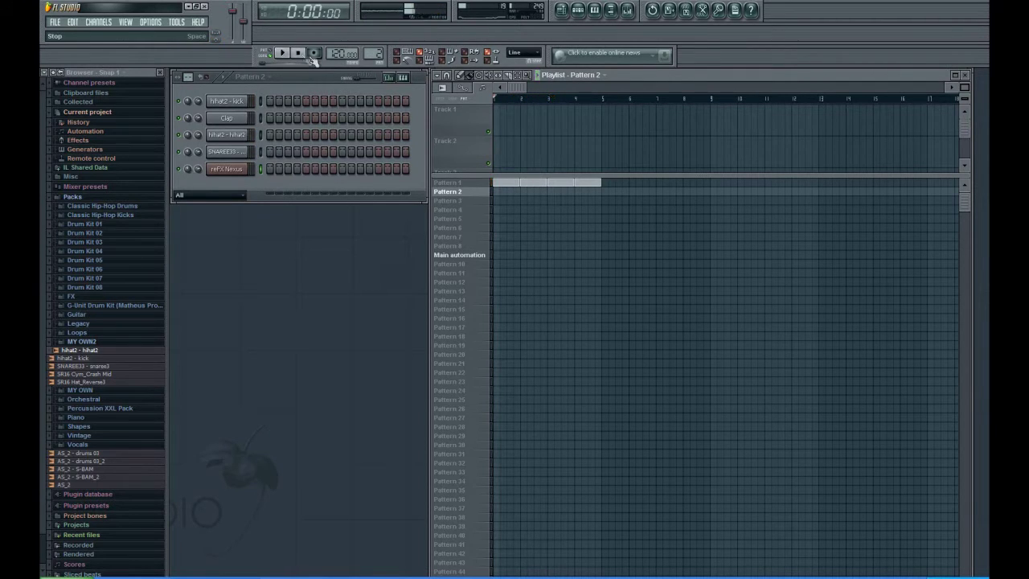
{"action": "left_click", "coordinate": [313, 54]}
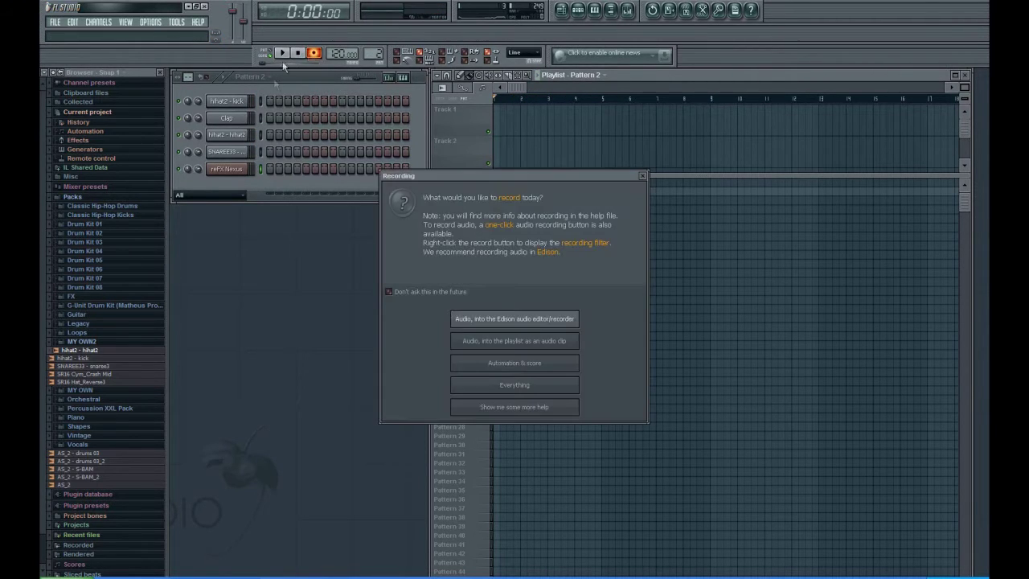
{"action": "left_click", "coordinate": [507, 385]}
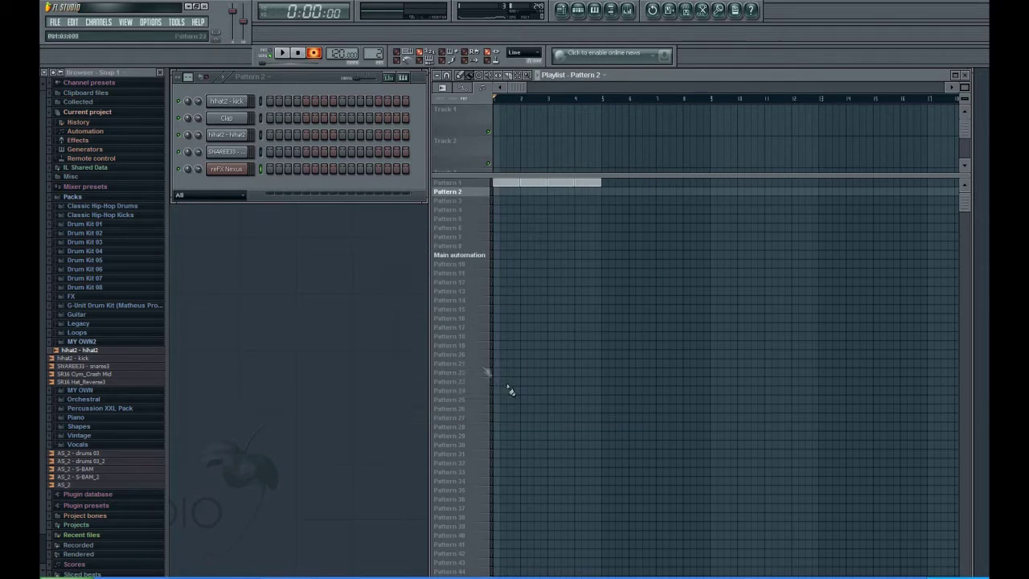
{"action": "left_click", "coordinate": [281, 53]}
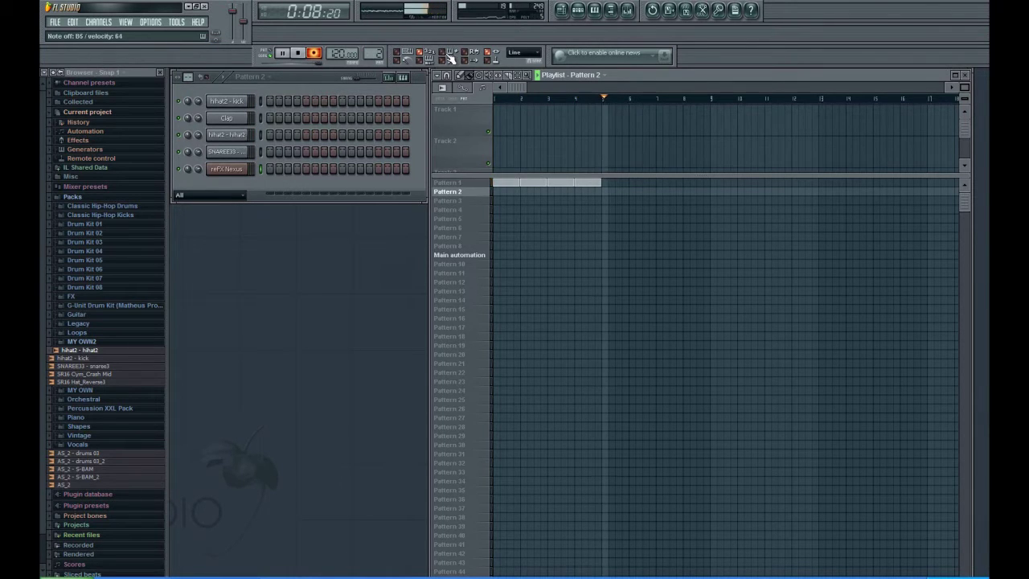
{"action": "key", "text": "space"}
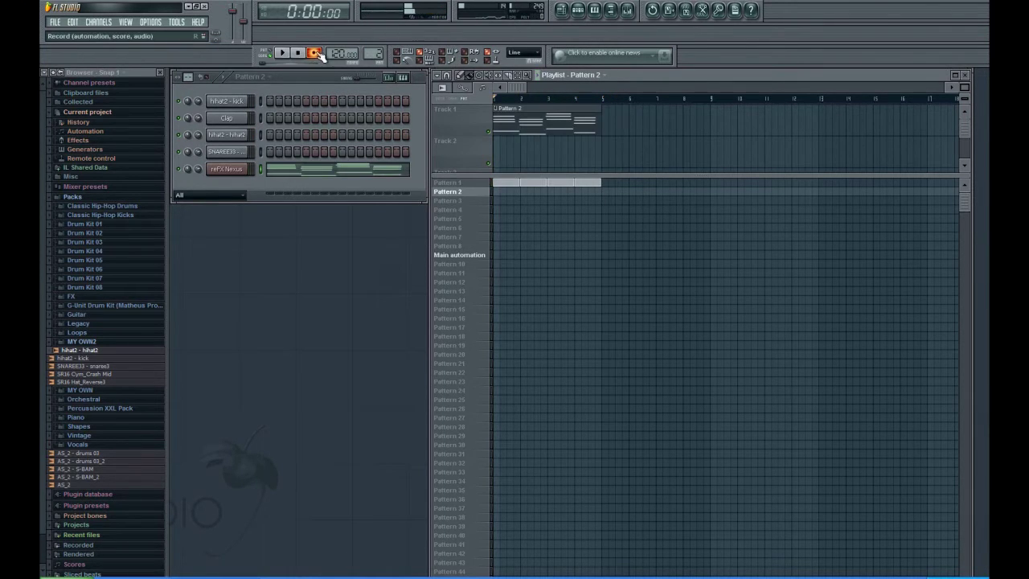
{"action": "right_click", "coordinate": [593, 136]}
Step: In the Nexus piano roll, align the second and third chords to the starts of bars 2 and 3, and play the pattern
{"action": "left_click", "coordinate": [351, 168]}
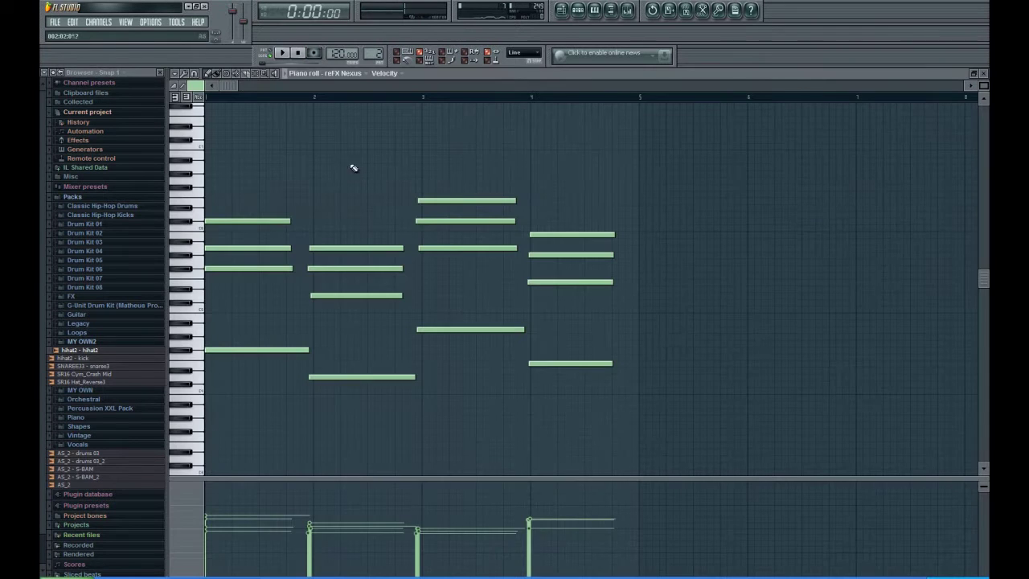
{"action": "left_click_drag", "start_coordinate": [206, 130], "coordinate": [615, 428]}
{"action": "left_click_drag", "start_coordinate": [330, 223], "coordinate": [348, 259]}
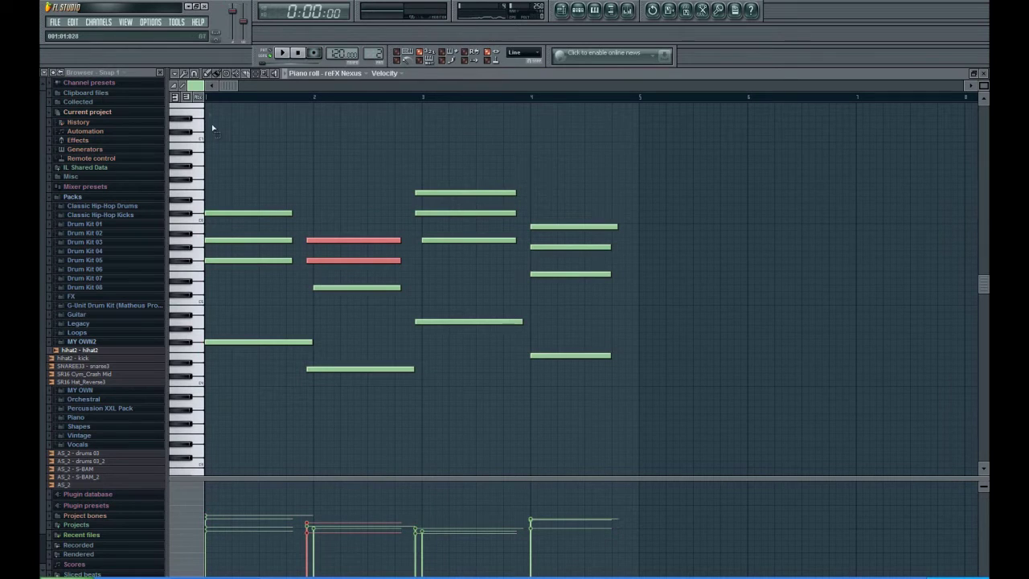
{"action": "left_click_drag", "start_coordinate": [334, 241], "coordinate": [342, 241]}
{"action": "left_click_drag", "start_coordinate": [366, 369], "coordinate": [381, 368]}
{"action": "left_click_drag", "start_coordinate": [448, 320], "coordinate": [456, 315]}
{"action": "left_click_drag", "start_coordinate": [439, 193], "coordinate": [447, 193]}
{"action": "left_click", "coordinate": [280, 53]}
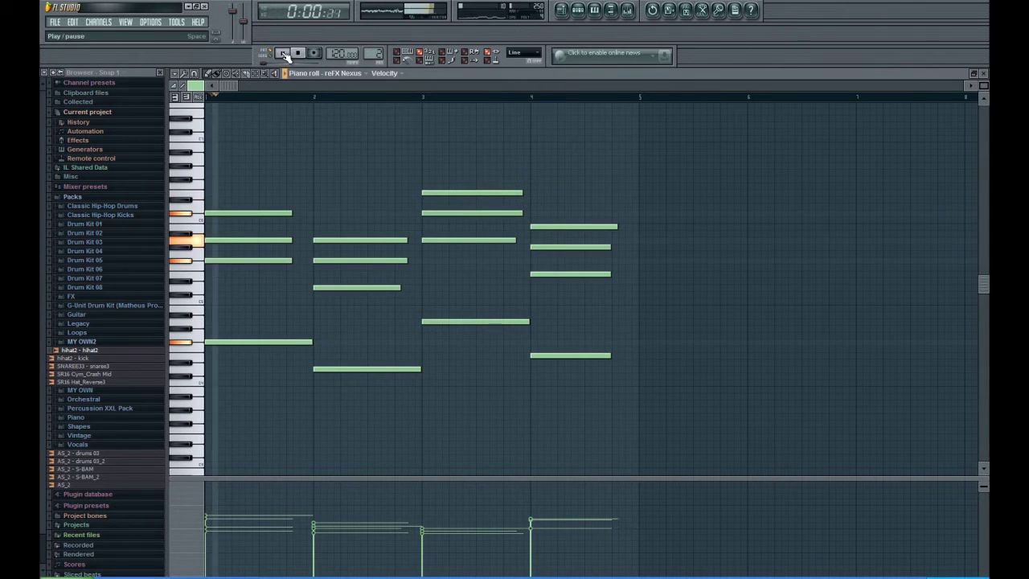
Step: Place Pattern 2 across the first four playlist bars and play the song with both patterns
{"action": "key", "text": "F7"}
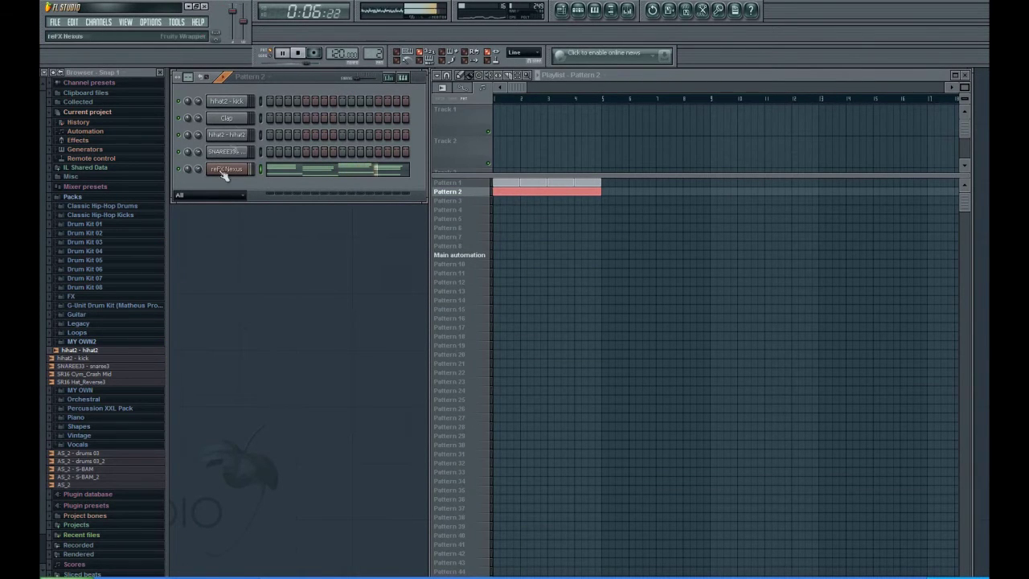
{"action": "left_click", "coordinate": [281, 53]}
{"action": "left_click", "coordinate": [395, 171]}
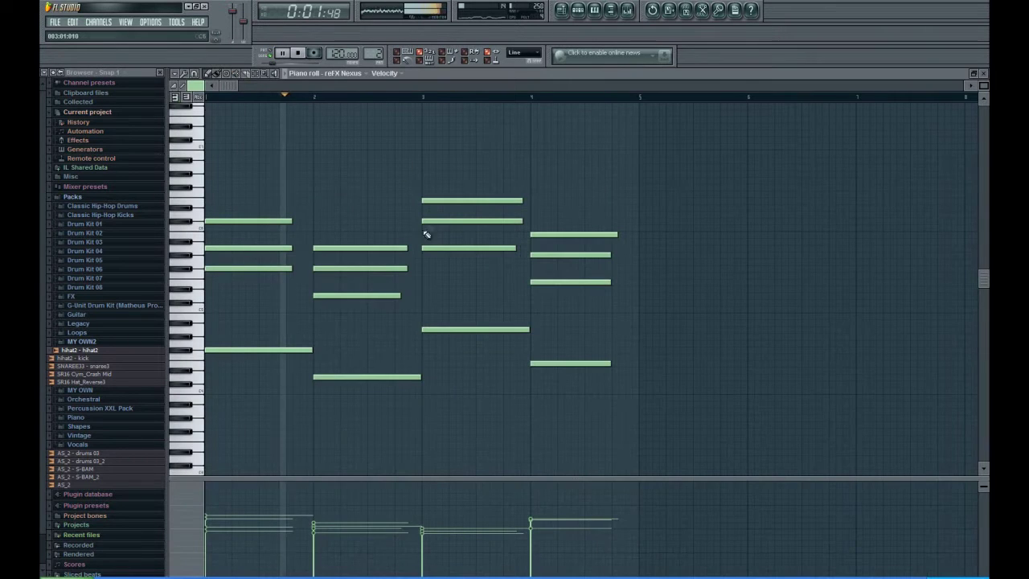
{"action": "key", "text": "F7"}
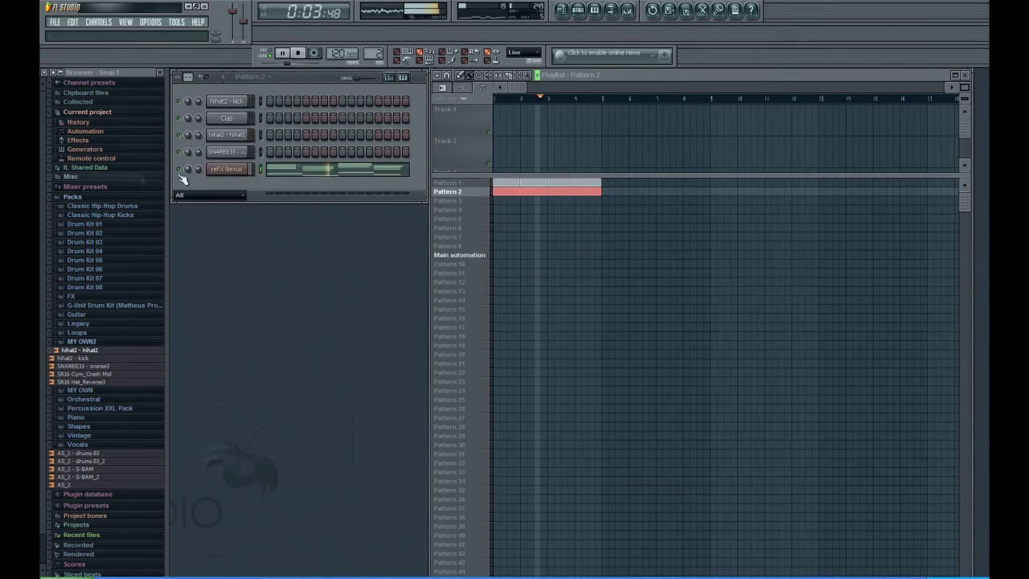
{"action": "left_click", "coordinate": [515, 262]}
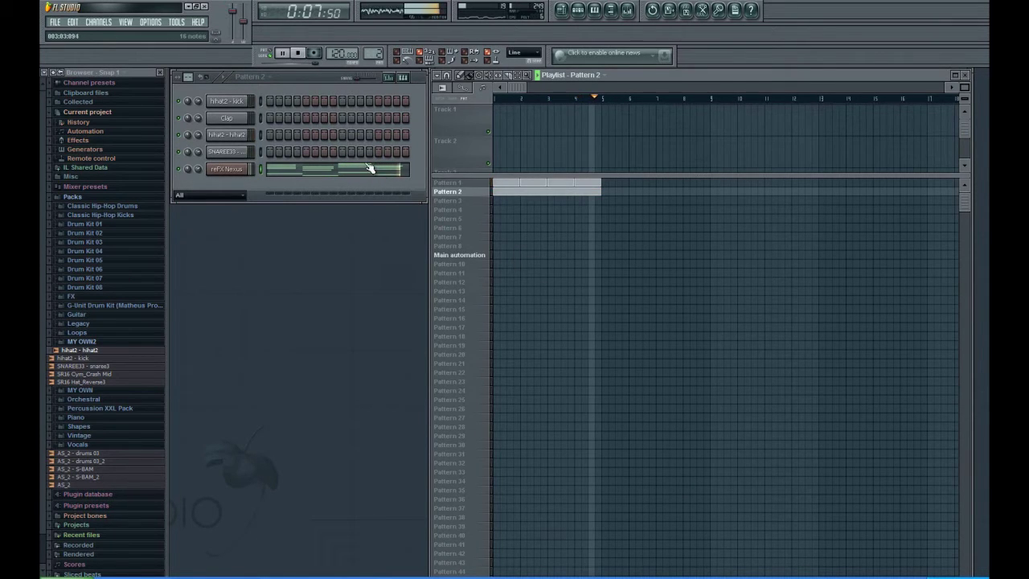
Step: In the first Nexus piano roll, lengthen the notes of the first, second and fourth chords toward their bar ends, matching their endings within each chord
{"action": "left_click", "coordinate": [373, 168]}
{"action": "left_click_drag", "start_coordinate": [604, 281], "coordinate": [623, 235]}
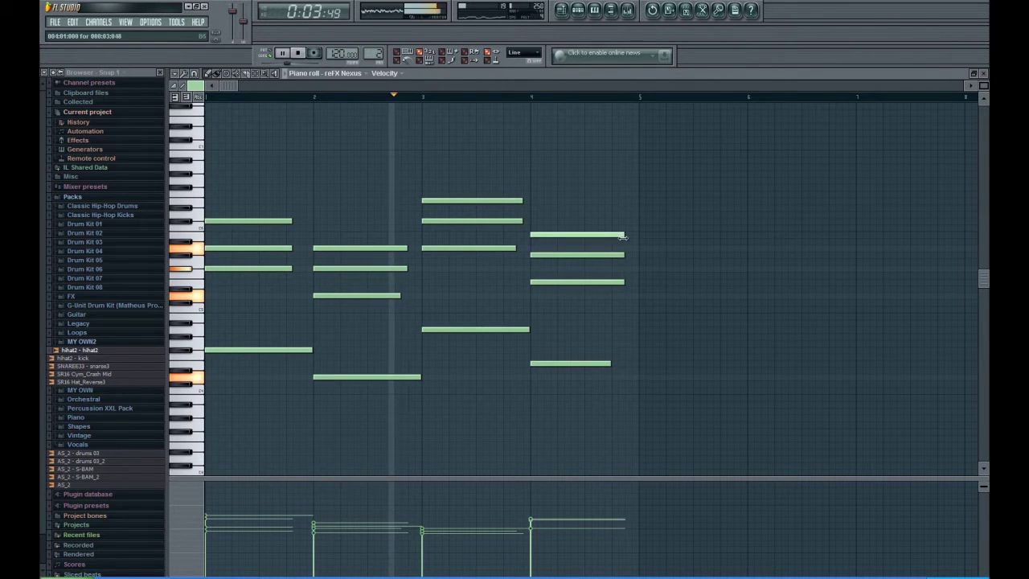
{"action": "left_click_drag", "start_coordinate": [610, 364], "coordinate": [623, 363]}
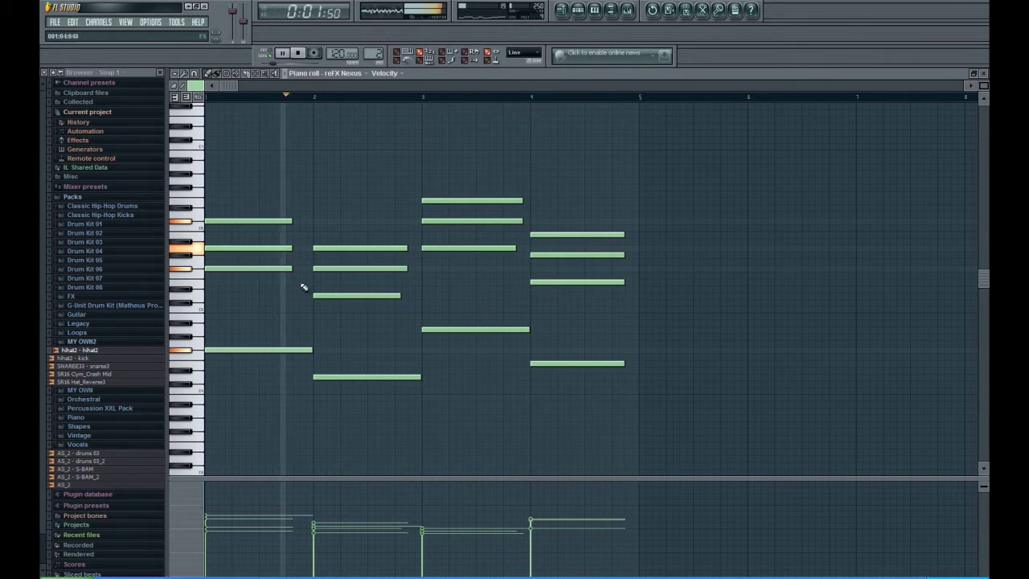
{"action": "left_click_drag", "start_coordinate": [293, 268], "coordinate": [304, 220]}
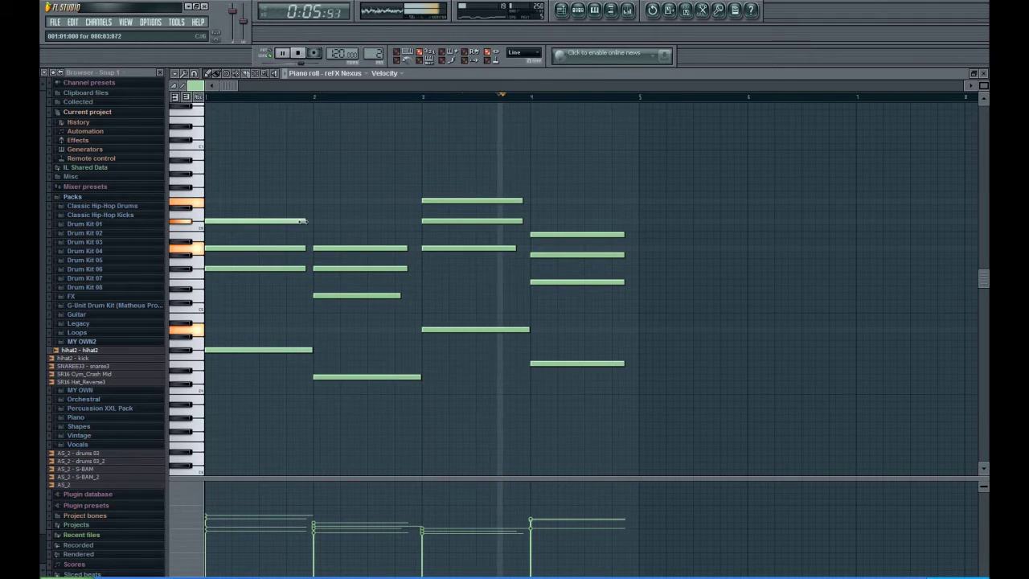
{"action": "left_click_drag", "start_coordinate": [399, 296], "coordinate": [414, 247]}
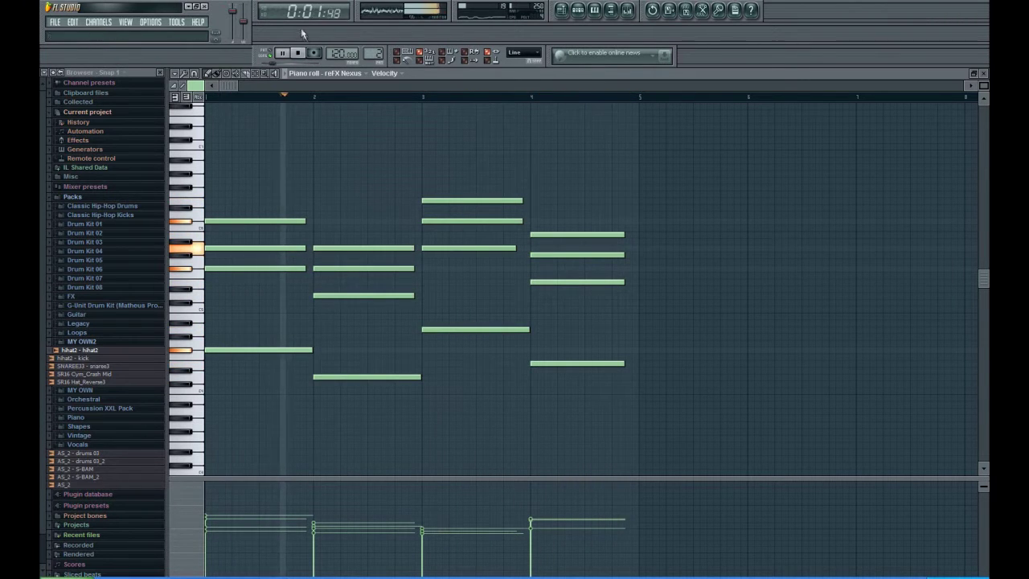
{"action": "left_click", "coordinate": [982, 73]}
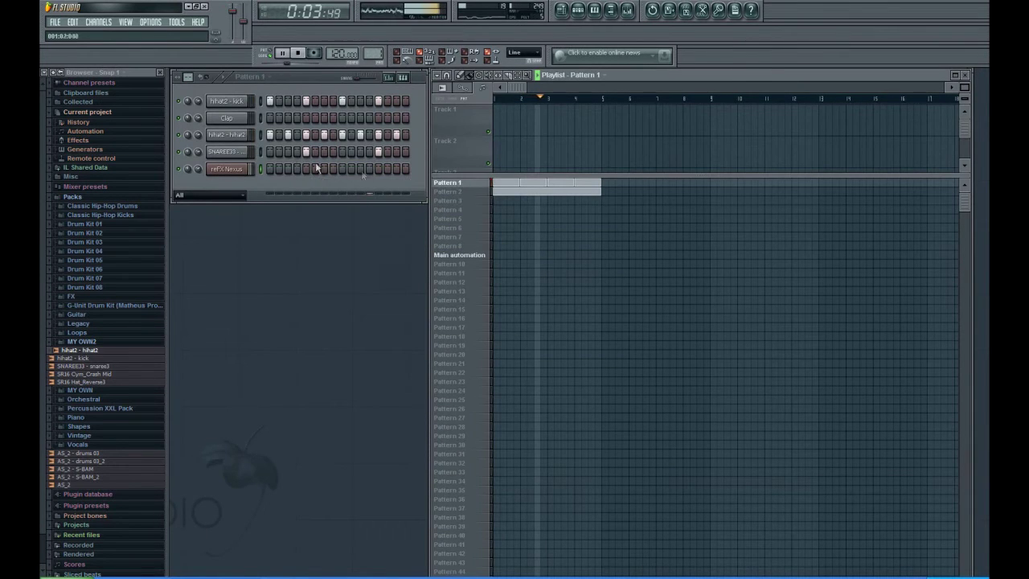
Step: Add a second Nexus channel for Pattern 3 and show its Single Layer Leads presets
{"action": "left_click", "coordinate": [186, 157]}
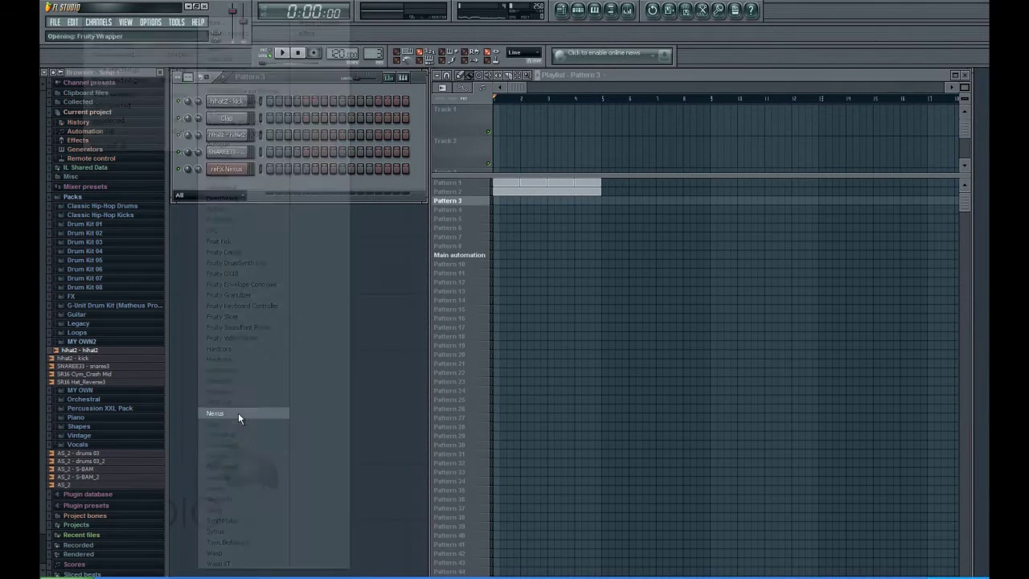
{"action": "left_click", "coordinate": [238, 413]}
{"action": "left_click", "coordinate": [454, 355]}
Step: Audition the lead presets in the second Nexus and load LD Pluckin Synth 5
{"action": "left_click", "coordinate": [537, 354]}
{"action": "scroll", "coordinate": [537, 351], "scroll_direction": "down", "scroll_amount": 3}
{"action": "left_click", "coordinate": [537, 350]}
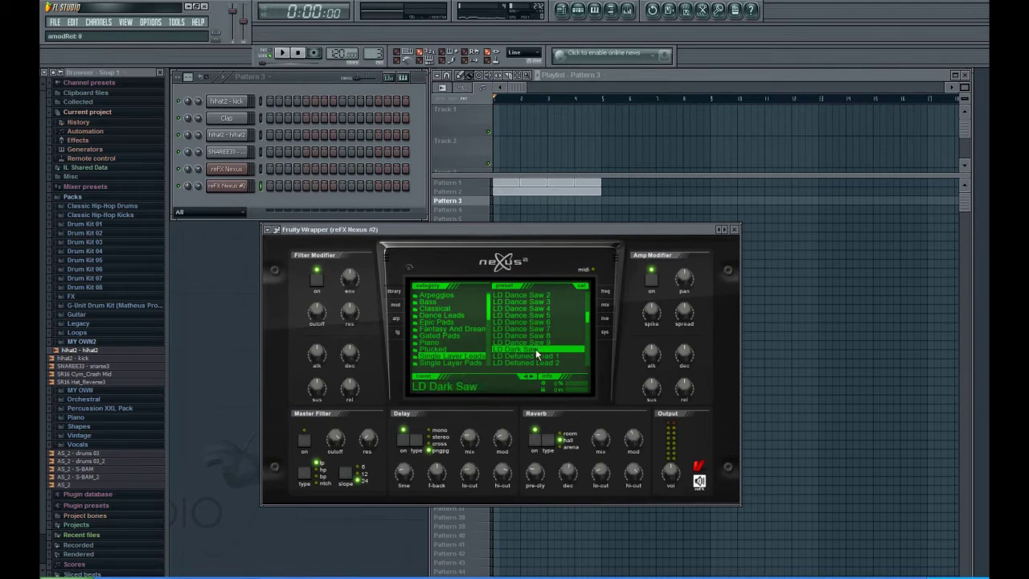
{"action": "scroll", "coordinate": [531, 349], "scroll_direction": "down", "scroll_amount": 2}
{"action": "left_click", "coordinate": [531, 350]}
{"action": "scroll", "coordinate": [534, 350], "scroll_direction": "down", "scroll_amount": 3}
{"action": "left_click", "coordinate": [535, 350]}
{"action": "scroll", "coordinate": [537, 351], "scroll_direction": "down", "scroll_amount": 3}
{"action": "left_click", "coordinate": [538, 352]}
{"action": "scroll", "coordinate": [541, 353], "scroll_direction": "down", "scroll_amount": 1}
{"action": "left_click", "coordinate": [545, 351]}
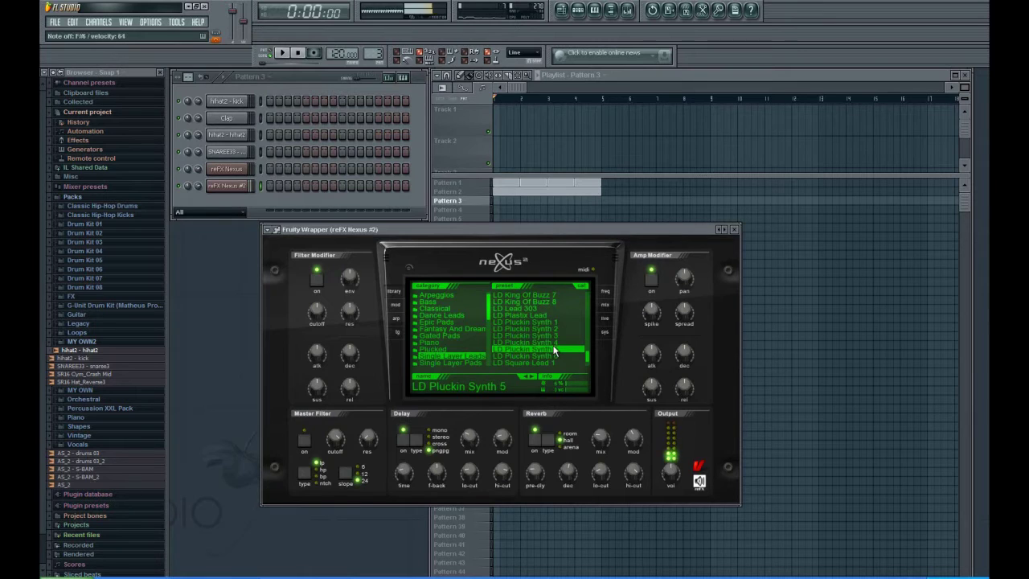
{"action": "left_click", "coordinate": [735, 230]}
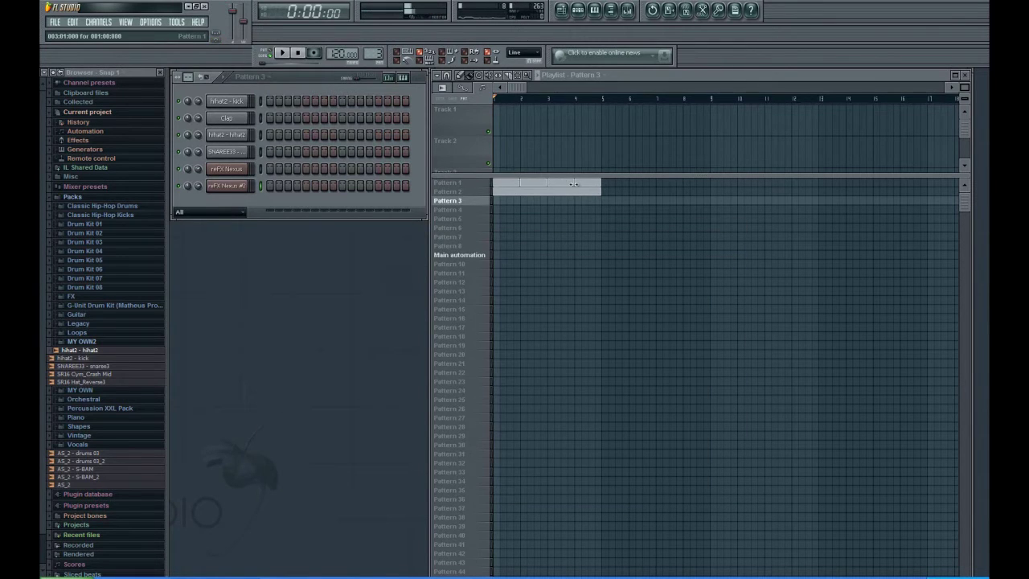
Step: Extend Patterns 1 and 2 to eight bars in the playlist and play the song while trying out lead notes
{"action": "left_click_drag", "start_coordinate": [606, 189], "coordinate": [709, 189]}
{"action": "left_click", "coordinate": [570, 230]}
{"action": "left_click", "coordinate": [279, 55]}
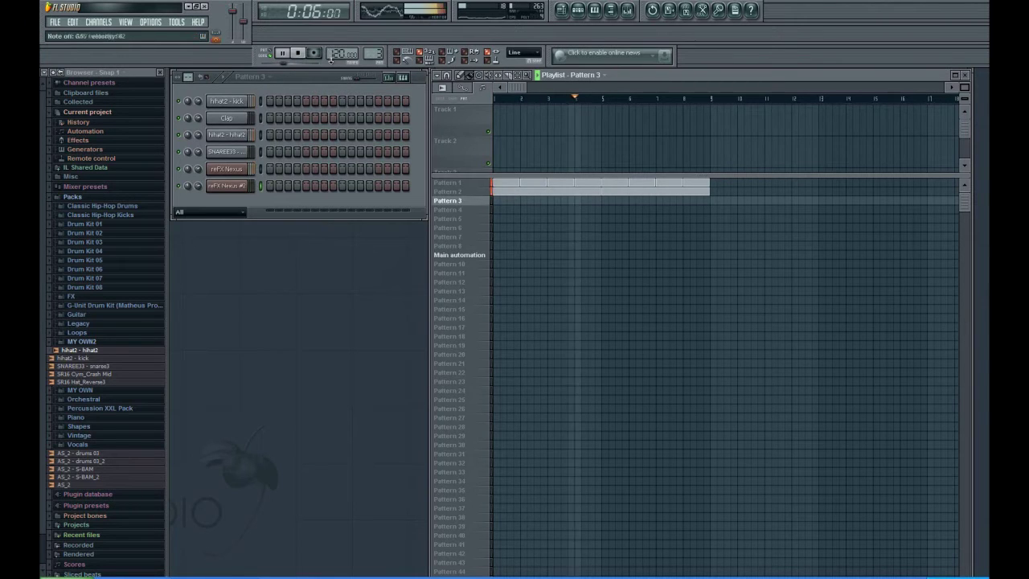
{"action": "left_click", "coordinate": [305, 57]}
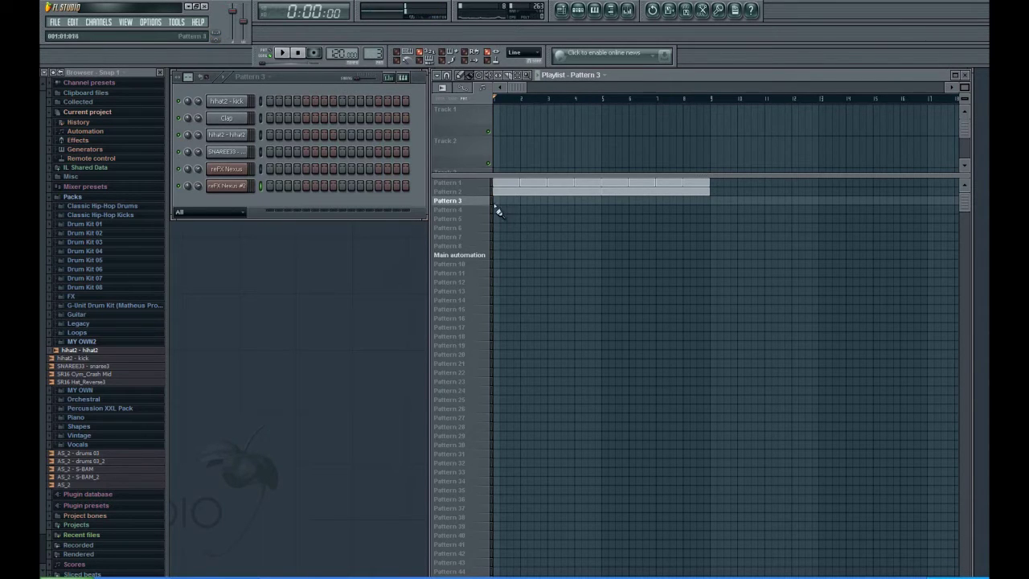
Step: Record a five-bar lead melody into Pattern 3 in the second Nexus channel's piano roll
{"action": "right_click", "coordinate": [239, 186]}
{"action": "left_click", "coordinate": [271, 187]}
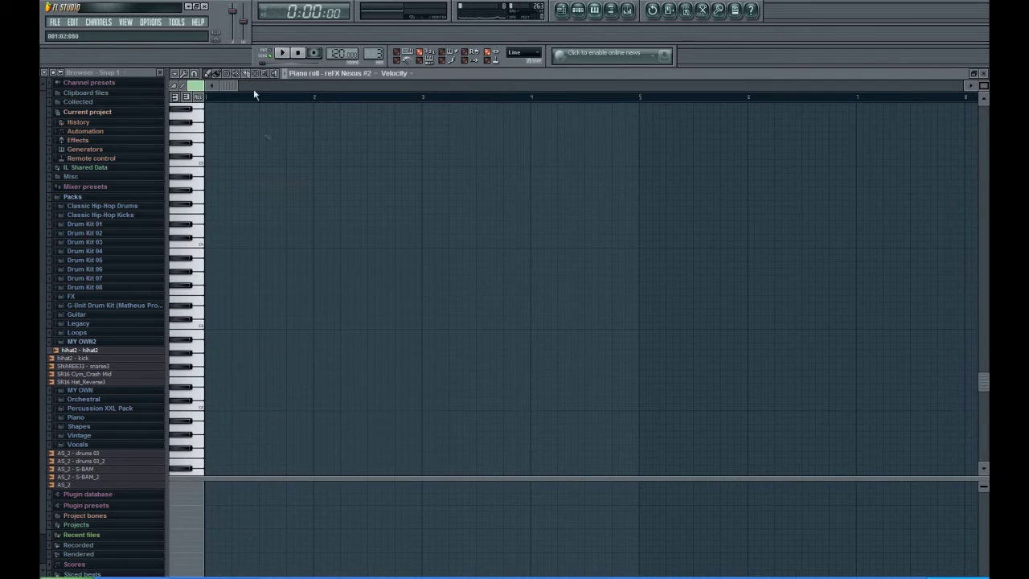
{"action": "left_click", "coordinate": [314, 53]}
{"action": "left_click", "coordinate": [506, 372]}
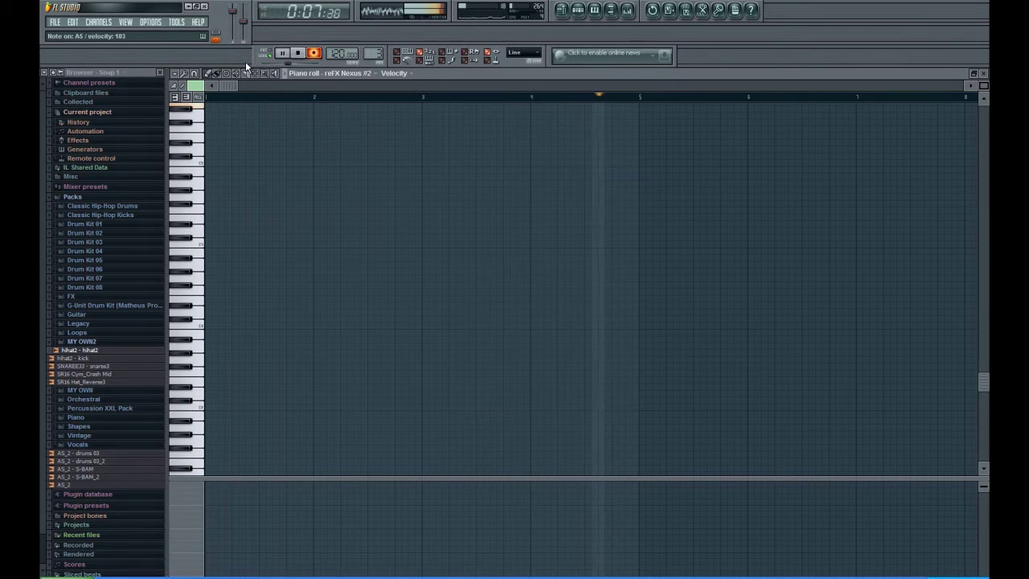
{"action": "key", "text": "space"}
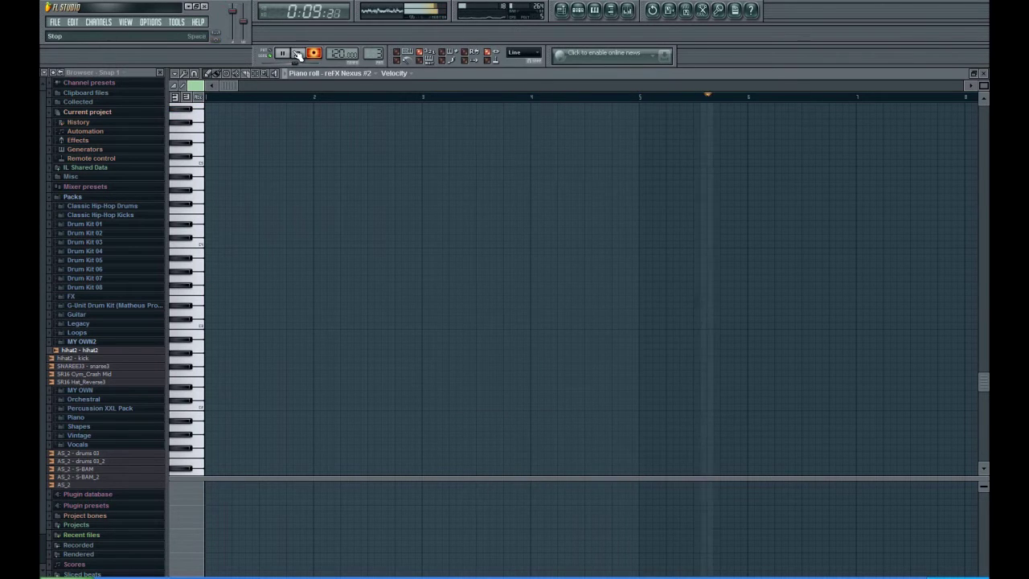
{"action": "left_click_drag", "start_coordinate": [650, 185], "coordinate": [648, 198]}
{"action": "scroll", "coordinate": [337, 121], "scroll_direction": "up", "scroll_amount": 2}
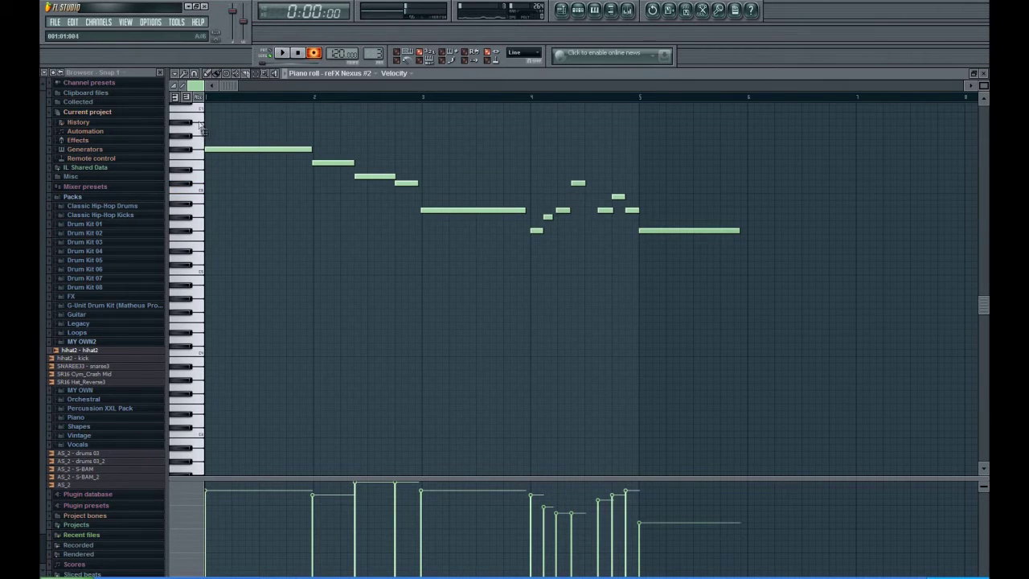
Step: Quantize the whole recorded melody, lengthen the short second and fourth notes of bar 4, and play the song
{"action": "key", "text": "ctrl+a"}
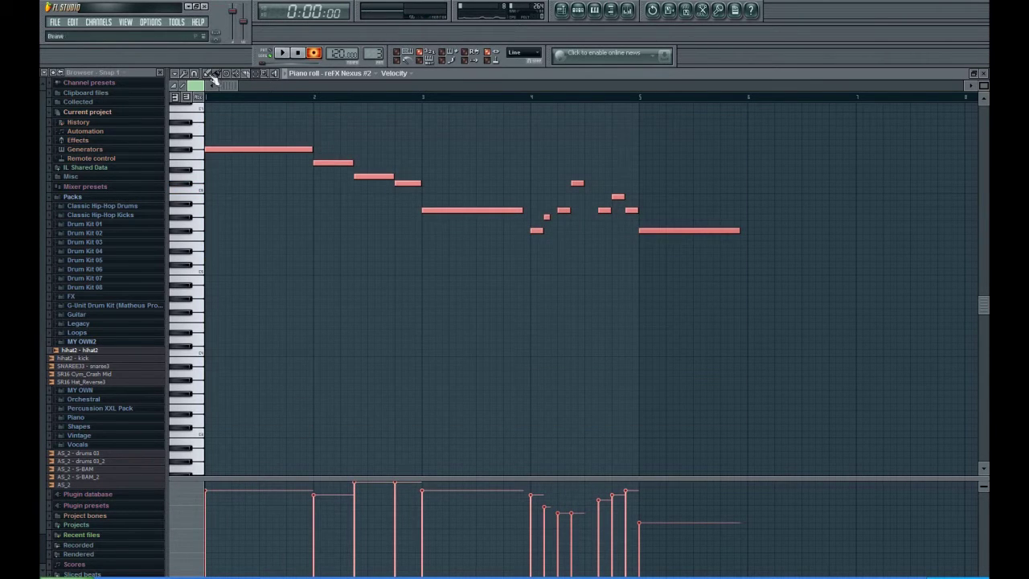
{"action": "left_click", "coordinate": [595, 251]}
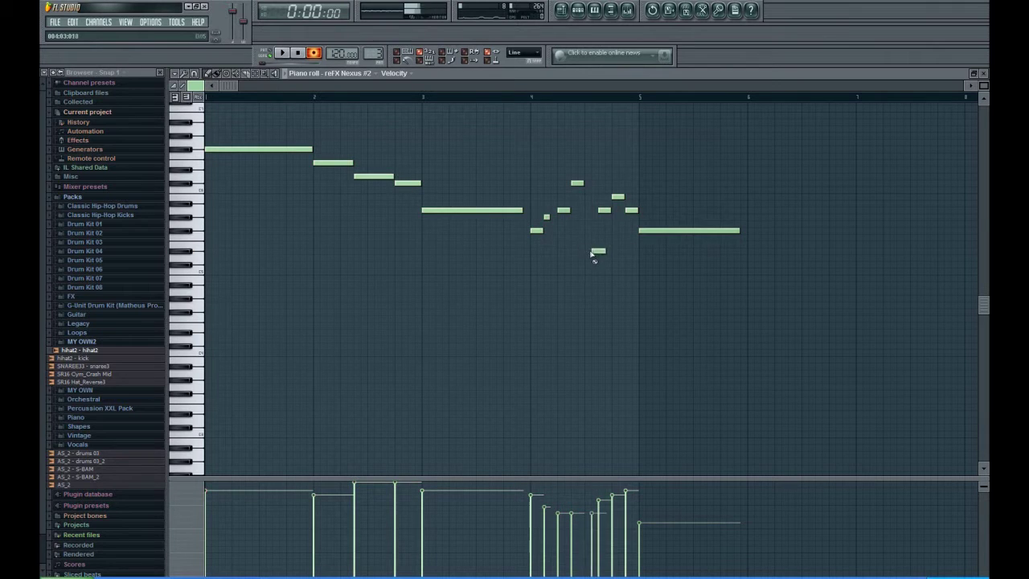
{"action": "left_click", "coordinate": [282, 54]}
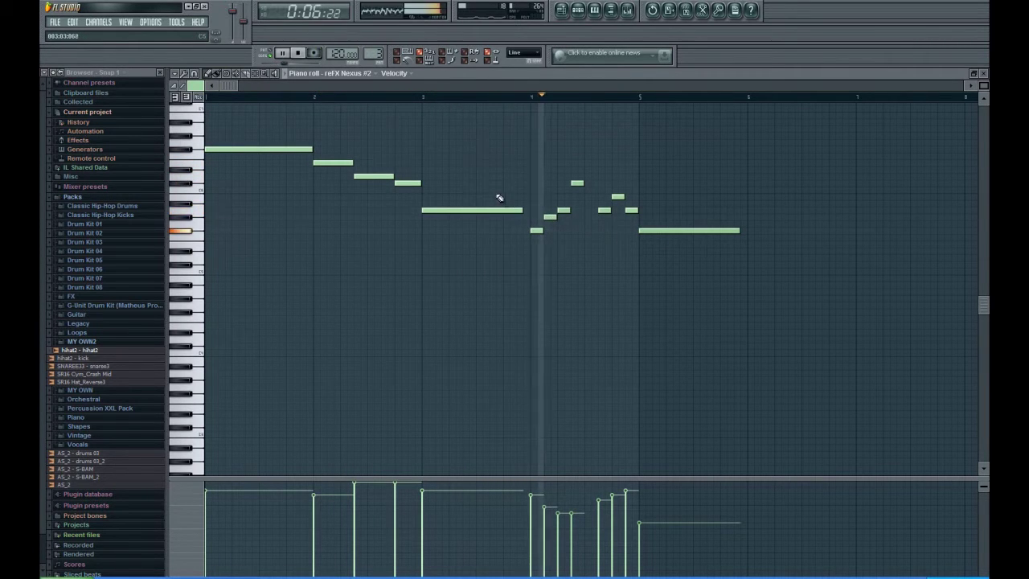
{"action": "key", "text": "space"}
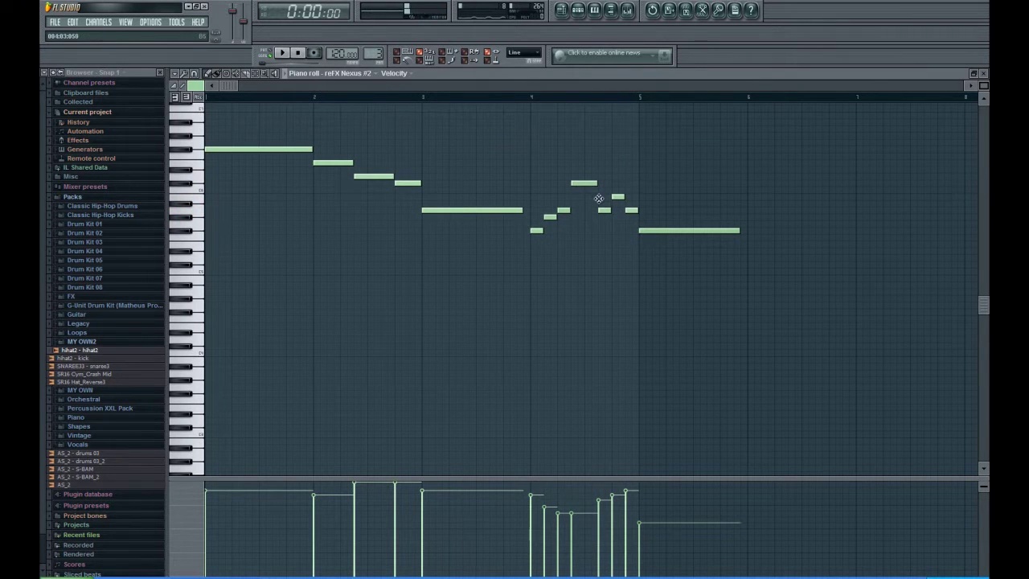
Step: Rearrange the last three notes of bar 4 as high-low-high, extend the final note to the end of bar 5, and play
{"action": "right_click", "coordinate": [604, 197]}
{"action": "left_click_drag", "start_coordinate": [604, 208], "coordinate": [605, 196]}
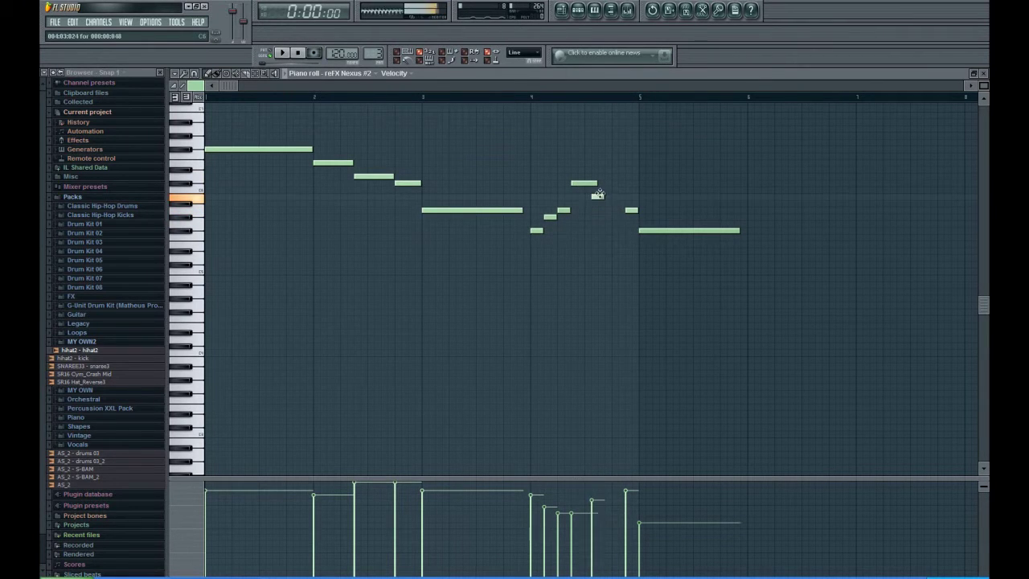
{"action": "left_click", "coordinate": [612, 205]}
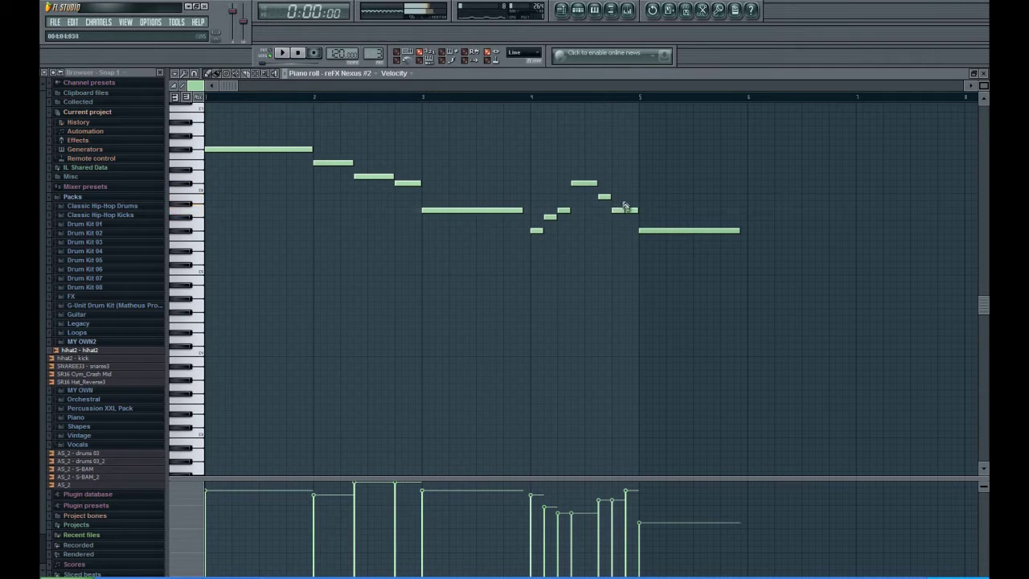
{"action": "left_click", "coordinate": [663, 232]}
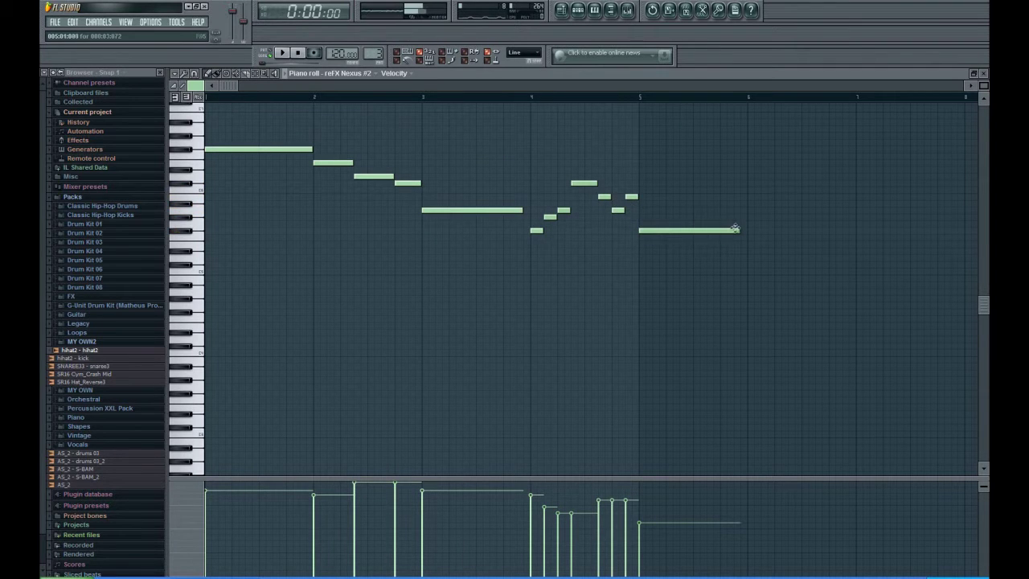
{"action": "key", "text": "space"}
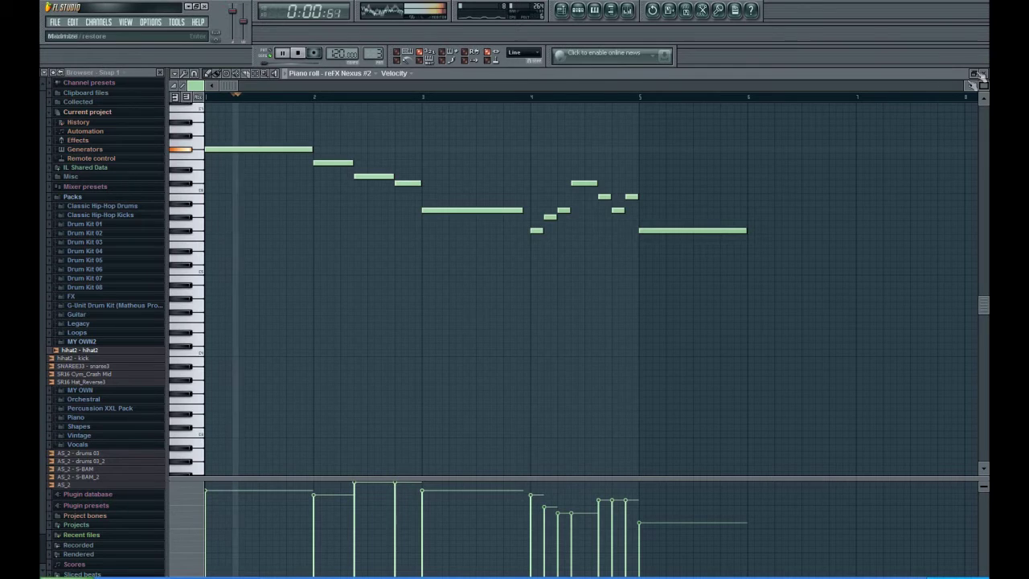
Step: Try a one-bar lower note in bar 6 of the lead melody and delete it again
{"action": "key", "text": "F7"}
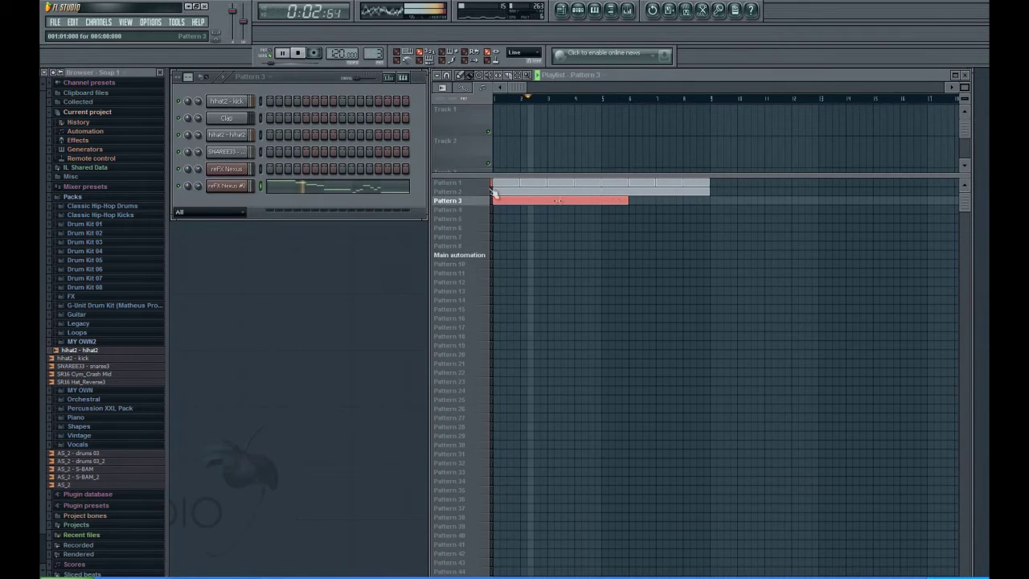
{"action": "left_click", "coordinate": [384, 191]}
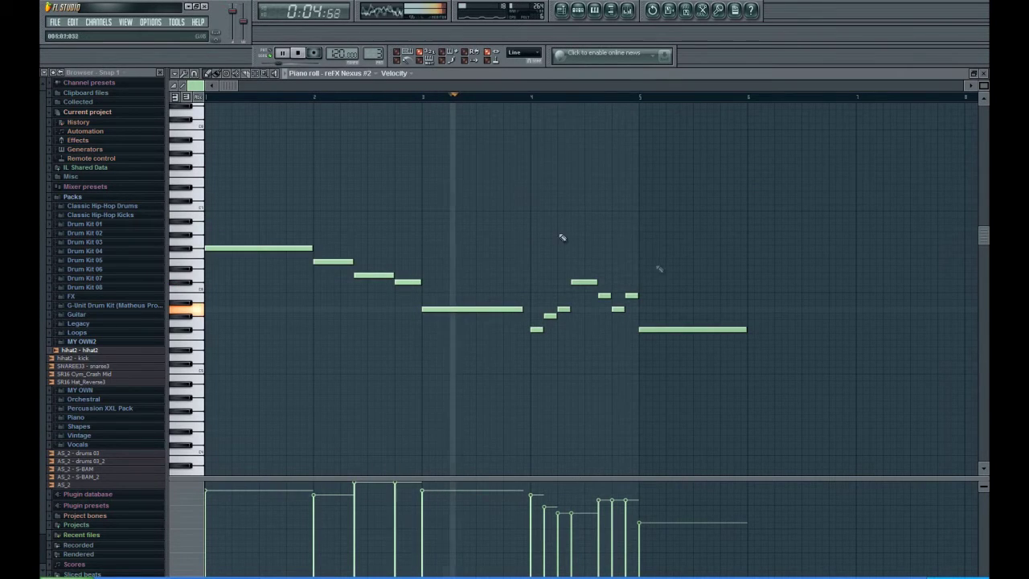
{"action": "left_click", "coordinate": [300, 54]}
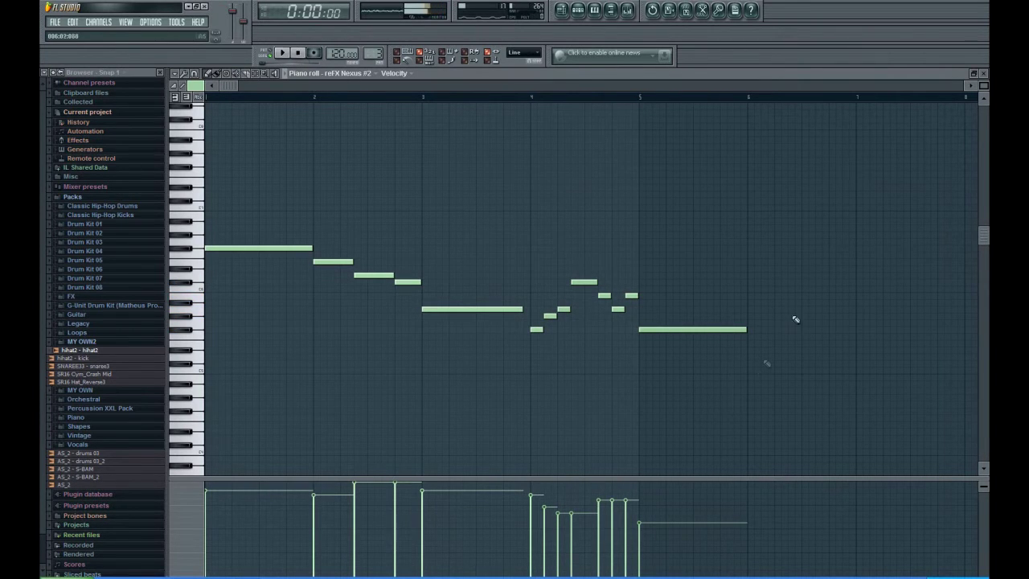
{"action": "left_click", "coordinate": [751, 341]}
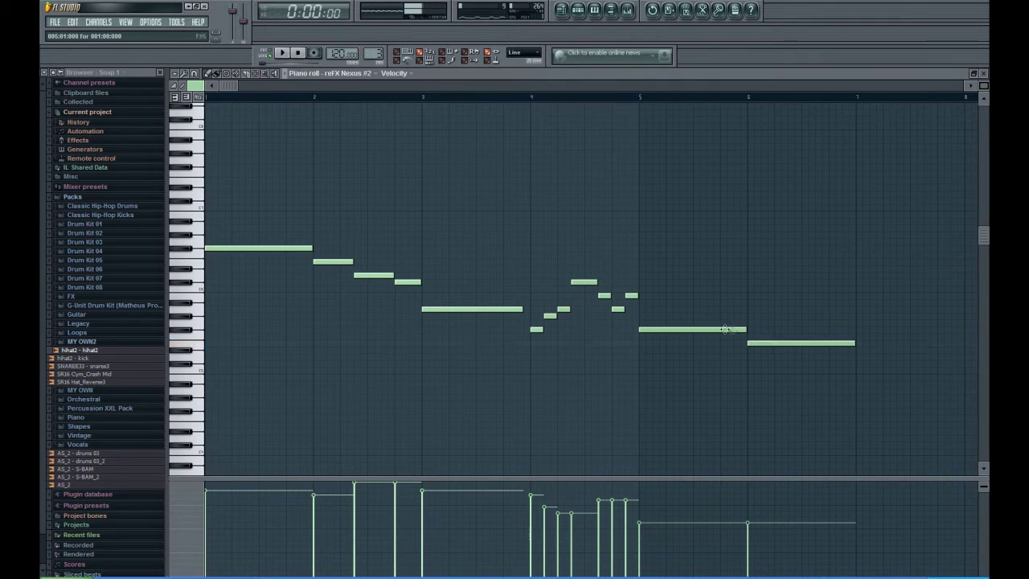
{"action": "right_click", "coordinate": [768, 344]}
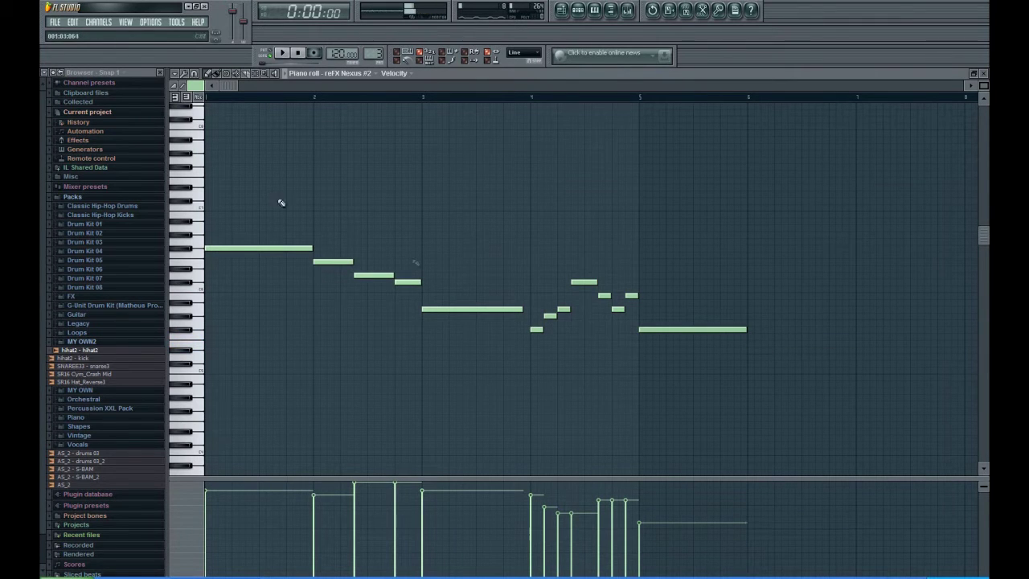
Step: Copy the melody notes of bars 2 to 4 into bars 6 to 8 one octave lower, and play the song
{"action": "left_click_drag", "start_coordinate": [630, 252], "coordinate": [333, 363]}
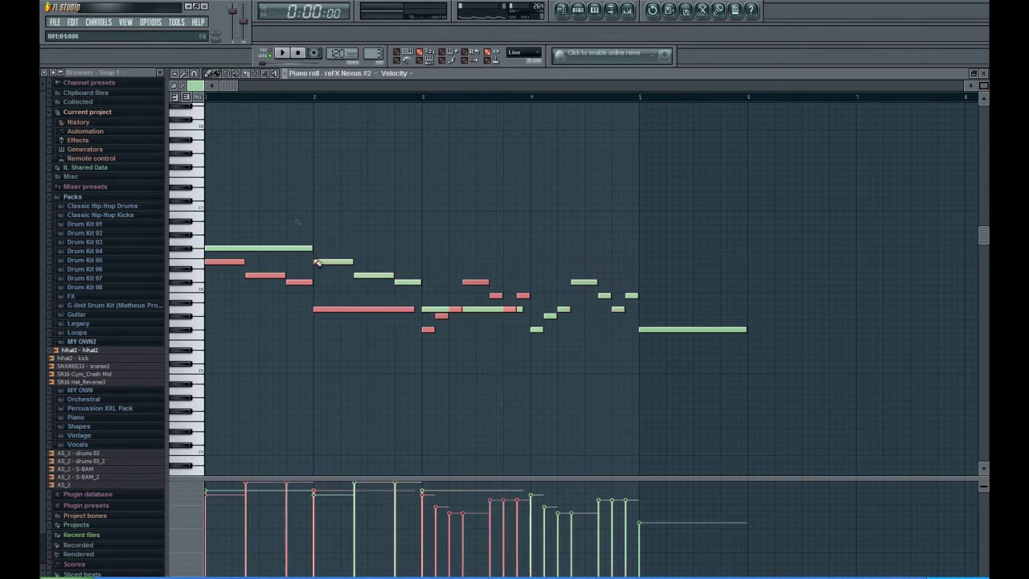
{"action": "left_click_drag", "start_coordinate": [335, 265], "coordinate": [763, 351]}
{"action": "left_click", "coordinate": [282, 52]}
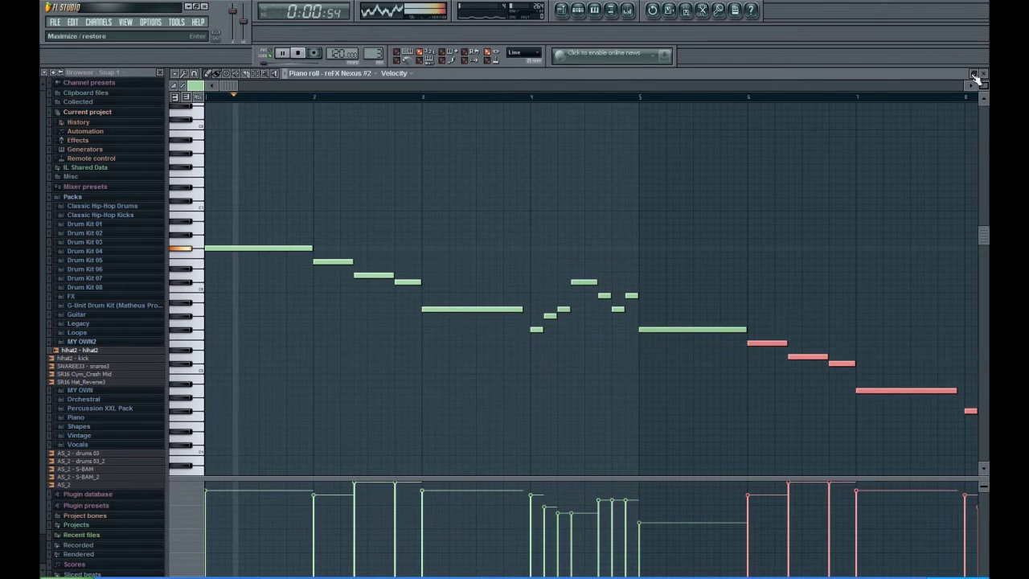
{"action": "key", "text": "F7"}
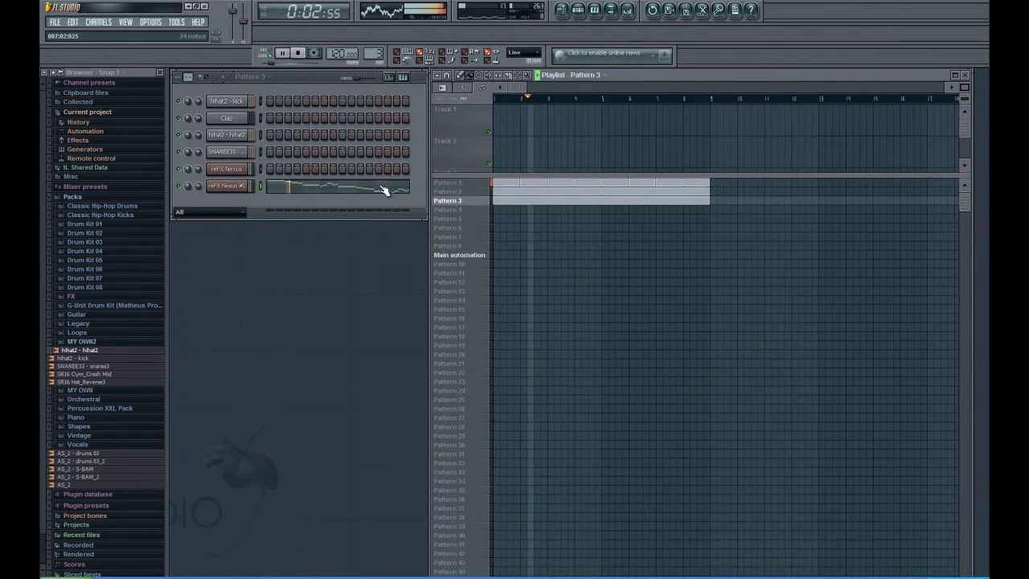
{"action": "left_click", "coordinate": [386, 188]}
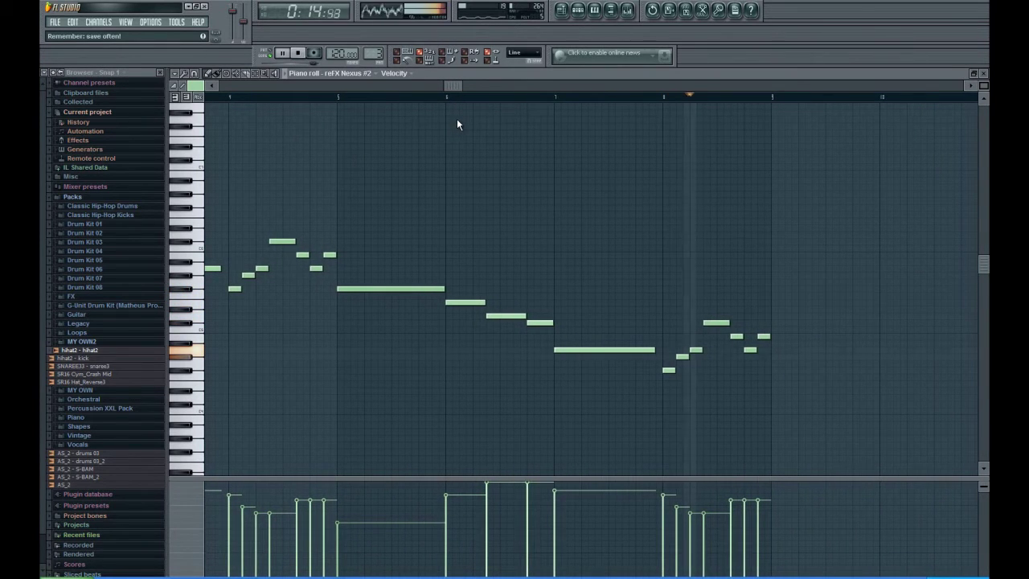
{"action": "key", "text": "space"}
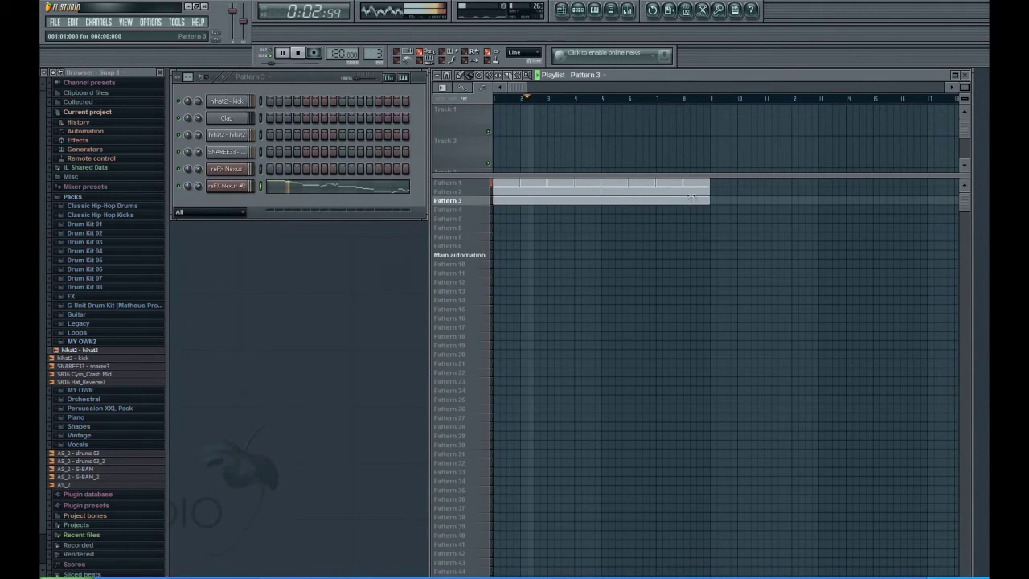
{"action": "left_click", "coordinate": [304, 54]}
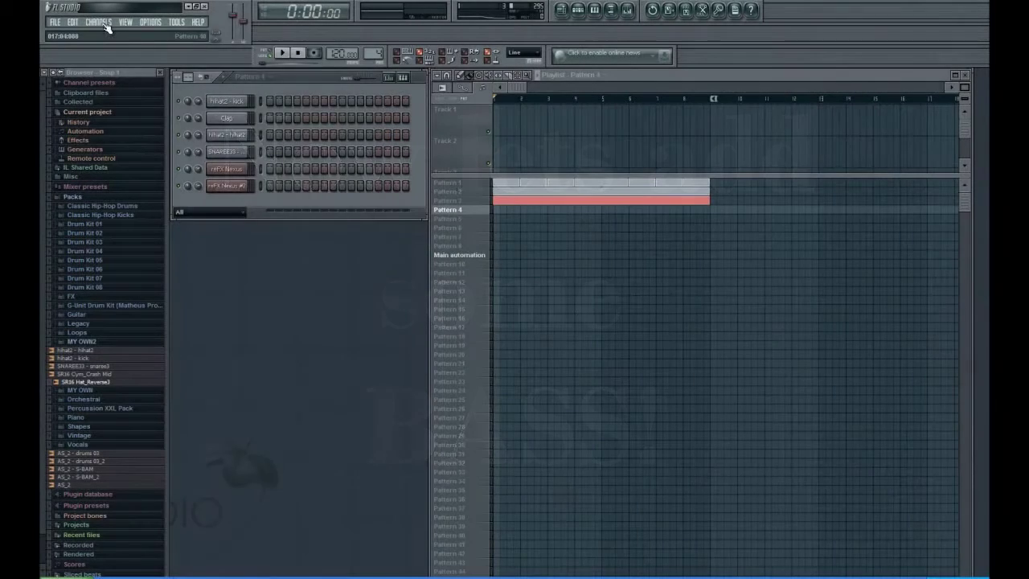
Step: Add a third Nexus channel and load its BA Basic Sine preset from the Bass category
{"action": "left_click", "coordinate": [98, 22]}
{"action": "mouse_move", "coordinate": [103, 32]}
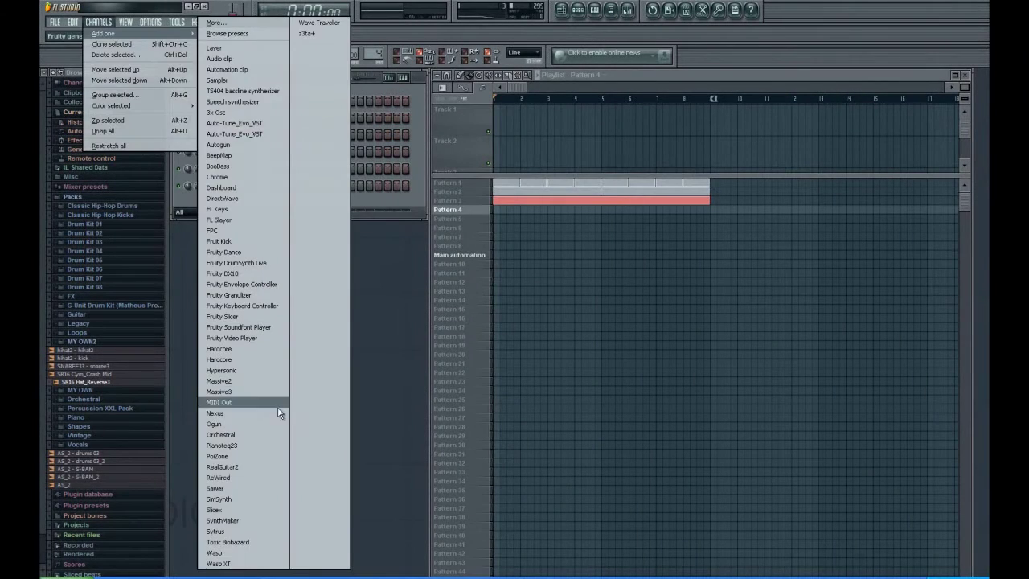
{"action": "left_click", "coordinate": [255, 413]}
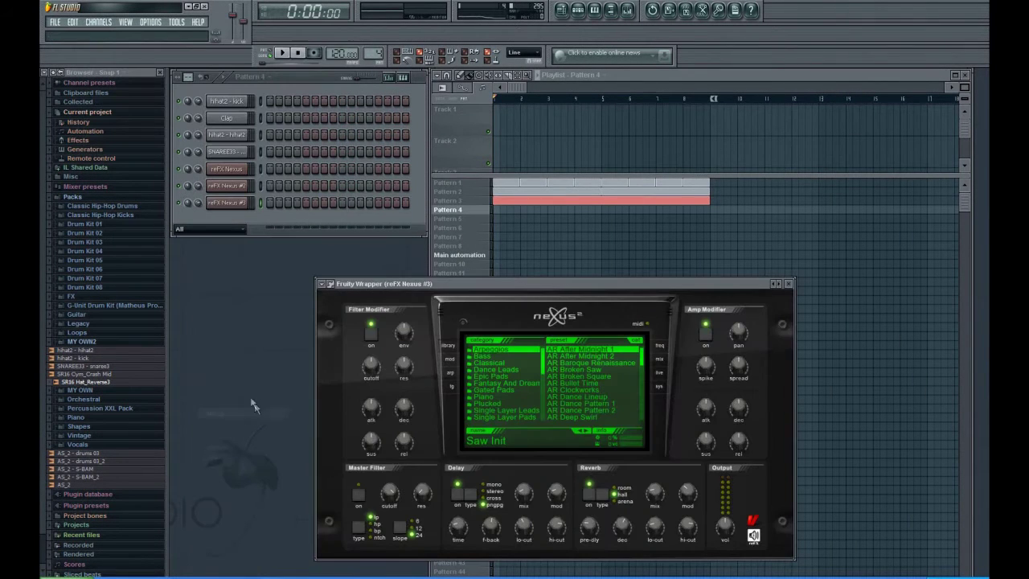
{"action": "left_click", "coordinate": [489, 356]}
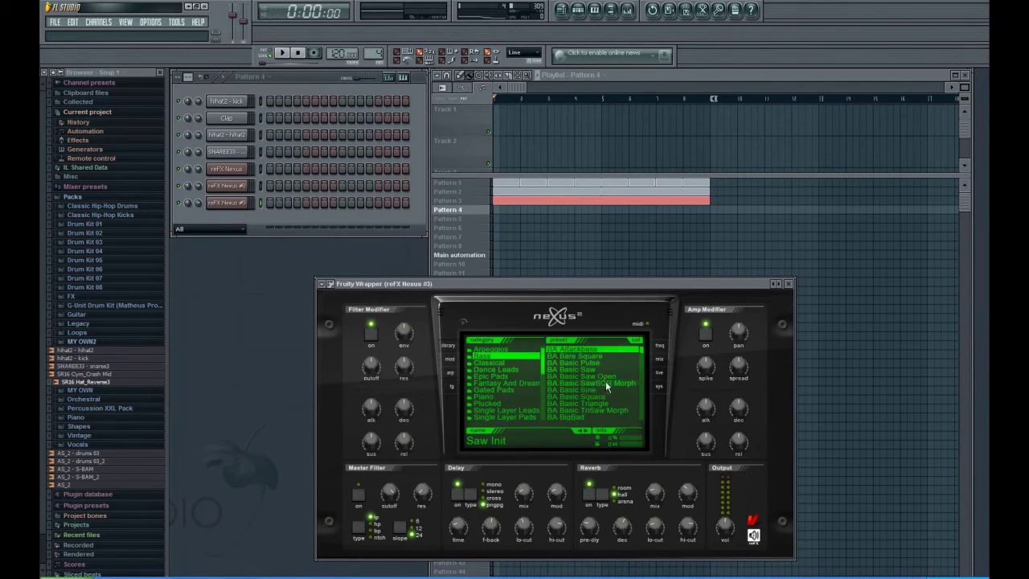
{"action": "left_click", "coordinate": [604, 389]}
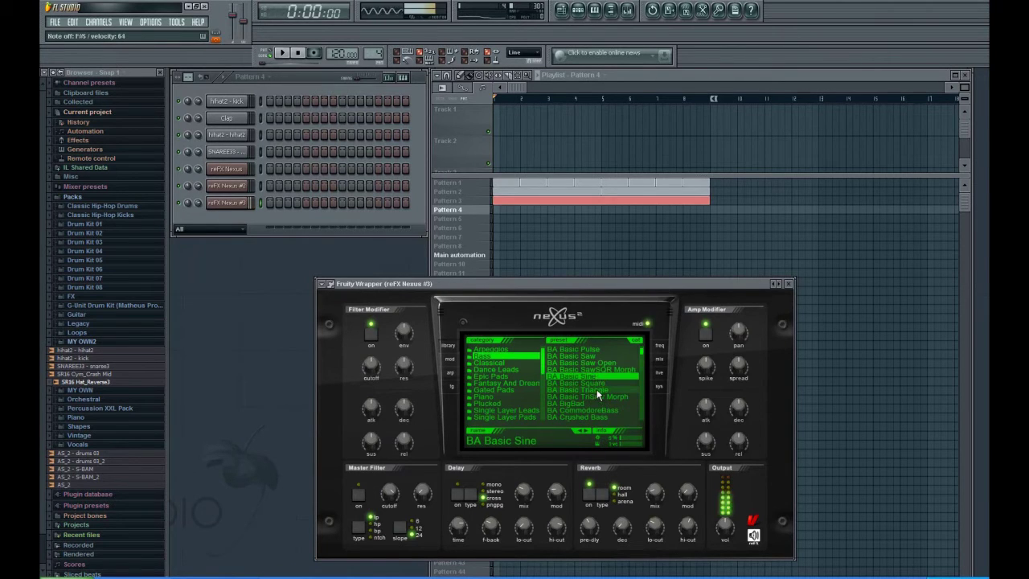
Step: Audition further Nexus bass presets down the list, load a BA Juno Pulse preset, and close the plugin
{"action": "left_click", "coordinate": [593, 363]}
{"action": "scroll", "coordinate": [591, 393], "scroll_direction": "down", "scroll_amount": 3}
{"action": "left_click", "coordinate": [591, 394]}
{"action": "scroll", "coordinate": [594, 390], "scroll_direction": "down", "scroll_amount": 2}
{"action": "left_click", "coordinate": [592, 401]}
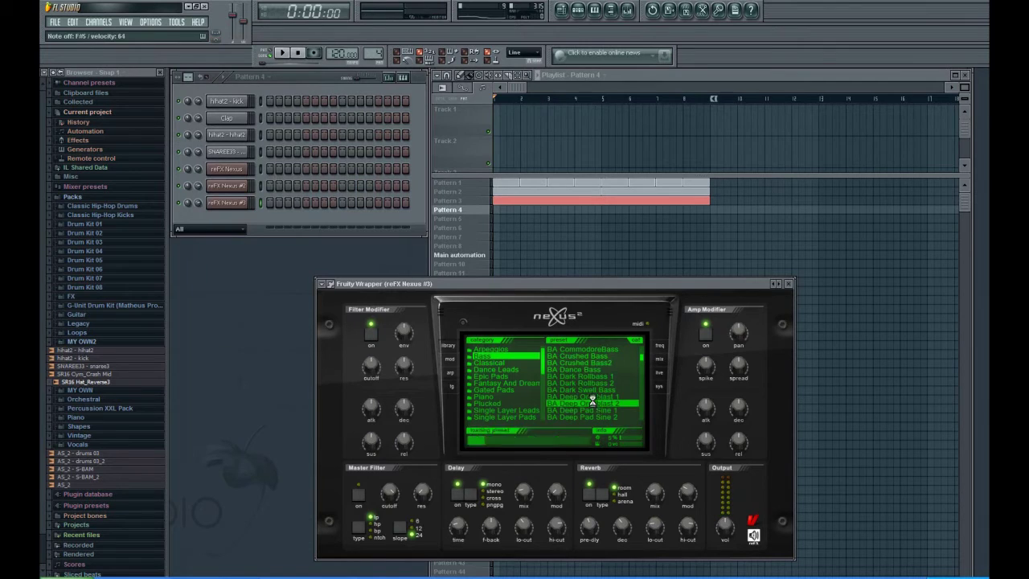
{"action": "scroll", "coordinate": [592, 399], "scroll_direction": "down", "scroll_amount": 3}
{"action": "scroll", "coordinate": [593, 399], "scroll_direction": "down", "scroll_amount": 3}
{"action": "left_click", "coordinate": [594, 402]}
{"action": "scroll", "coordinate": [594, 401], "scroll_direction": "down", "scroll_amount": 2}
{"action": "left_click", "coordinate": [594, 391]}
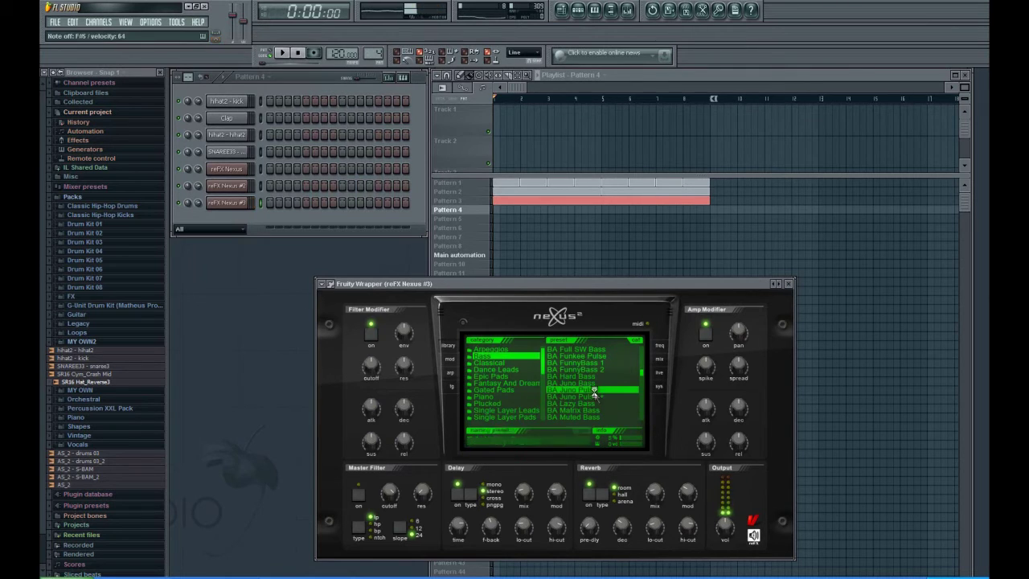
{"action": "left_click", "coordinate": [789, 284]}
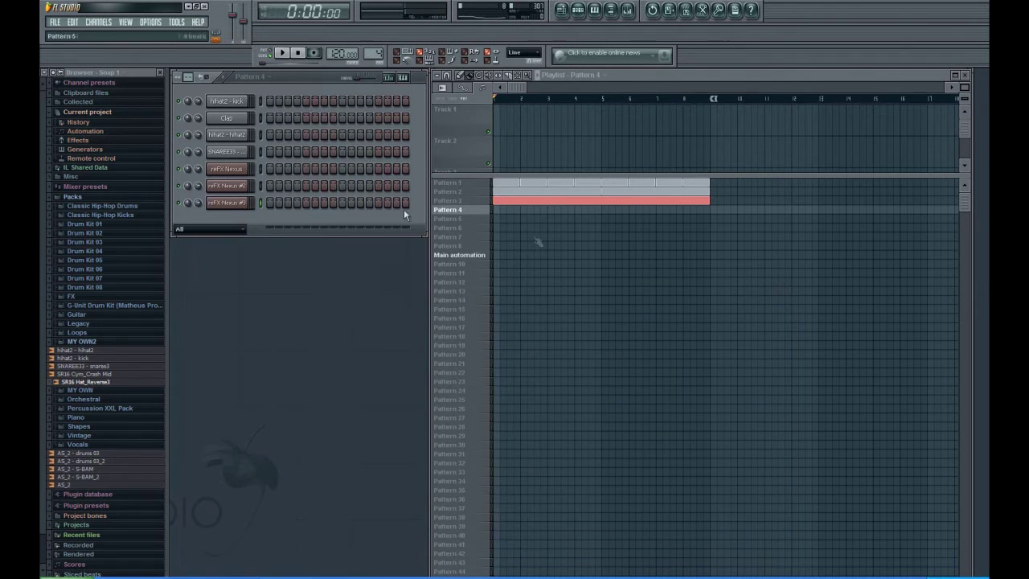
Step: Write a four-bar bassline of alternating low and high octave half-beat notes for the third Nexus channel, copying bars and shifting their pitch
{"action": "right_click", "coordinate": [234, 204]}
{"action": "left_click", "coordinate": [257, 204]}
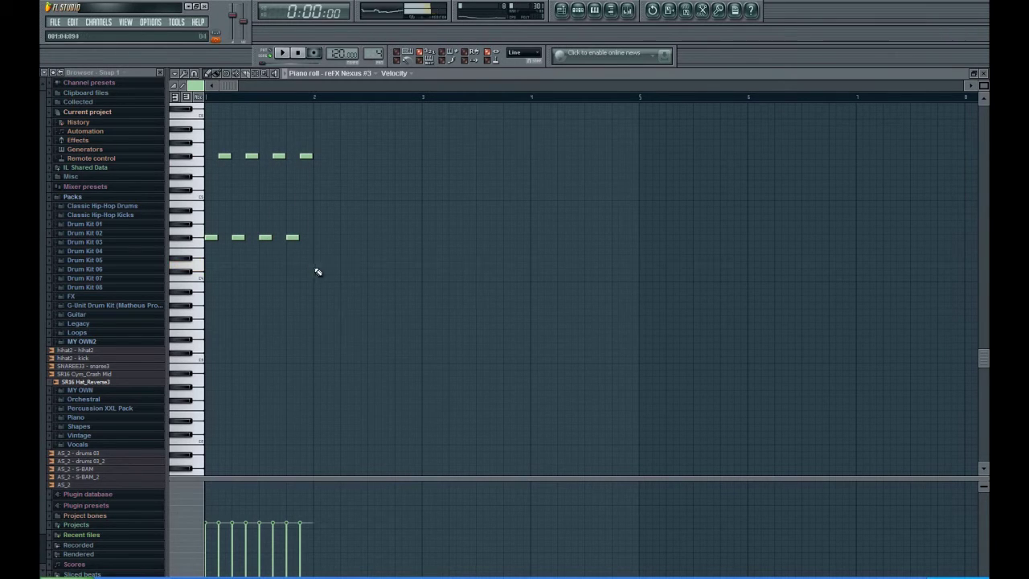
{"action": "mouse_move", "coordinate": [321, 119]}
{"action": "left_mouse_down"}
{"action": "mouse_move", "coordinate": [206, 254]}
{"action": "mouse_move", "coordinate": [219, 239]}
{"action": "mouse_move", "coordinate": [313, 250]}
{"action": "mouse_move", "coordinate": [313, 268]}
{"action": "left_mouse_up"}
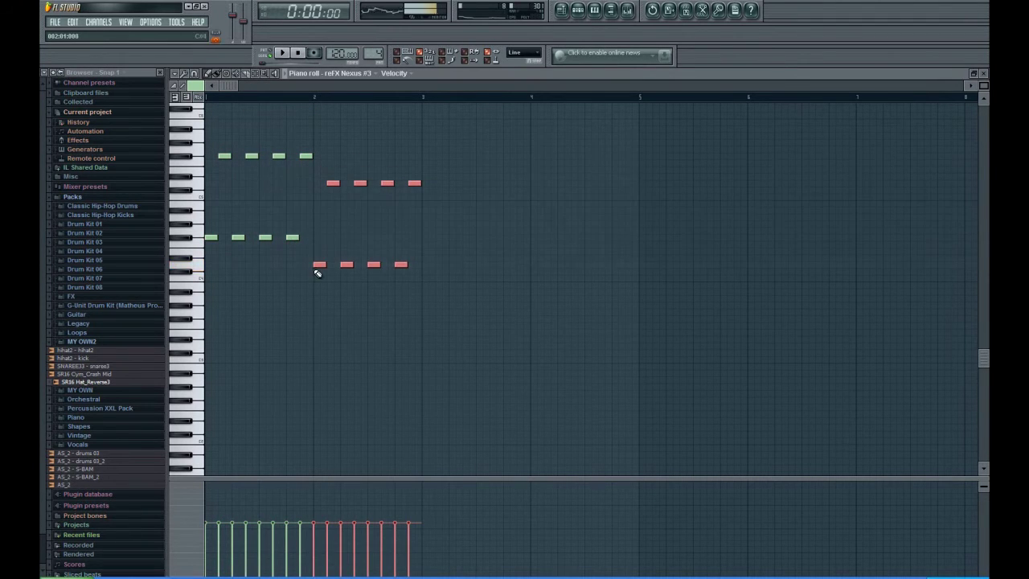
{"action": "key", "text": "ctrl+shift+i"}
{"action": "left_click_drag", "start_coordinate": [211, 238], "coordinate": [536, 252]}
{"action": "left_click", "coordinate": [982, 73]}
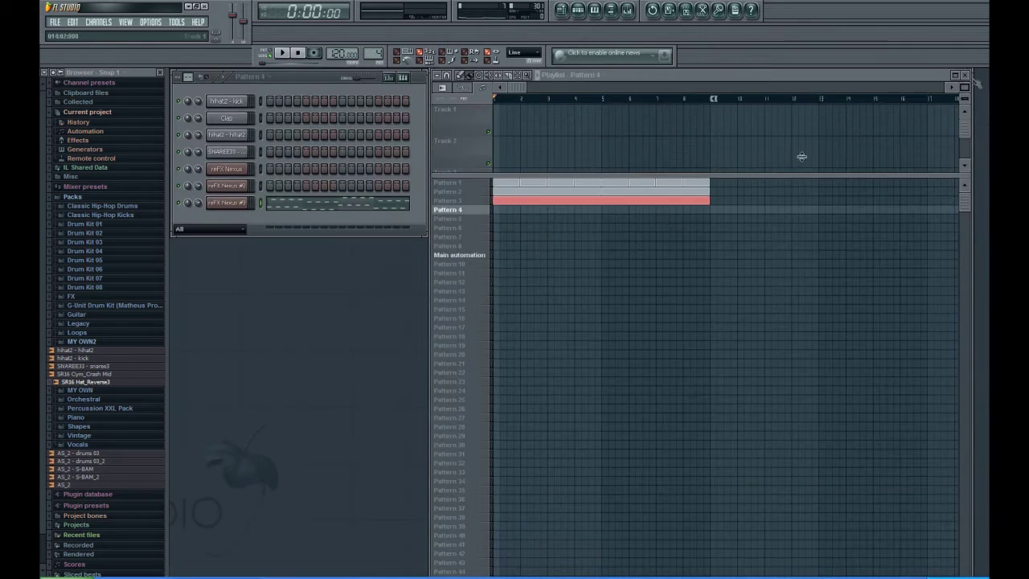
Step: Place Pattern 4 at bars 1 and 5 of the playlist and play the song
{"action": "left_click", "coordinate": [496, 211]}
{"action": "left_click", "coordinate": [604, 211]}
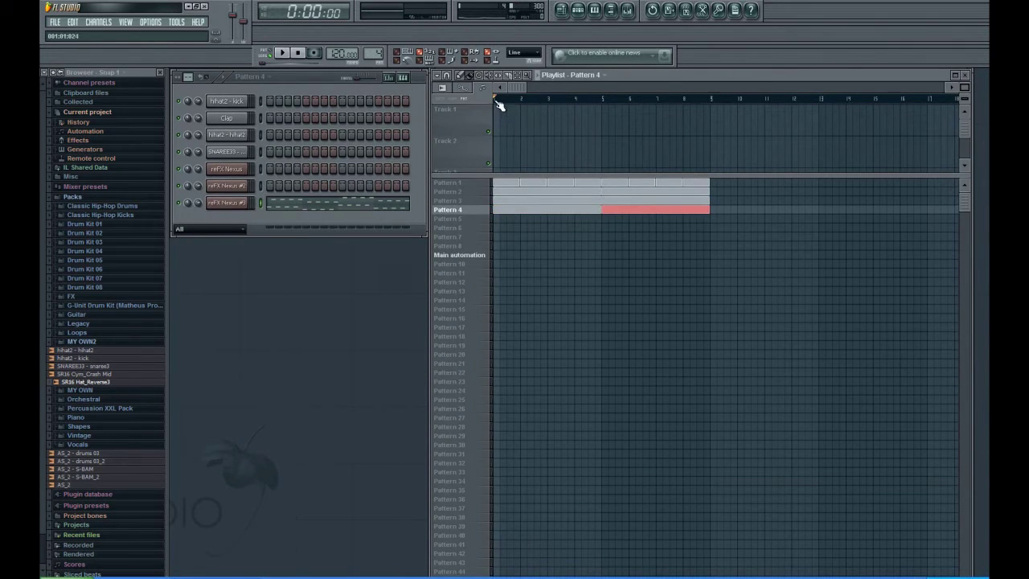
{"action": "left_click", "coordinate": [285, 56]}
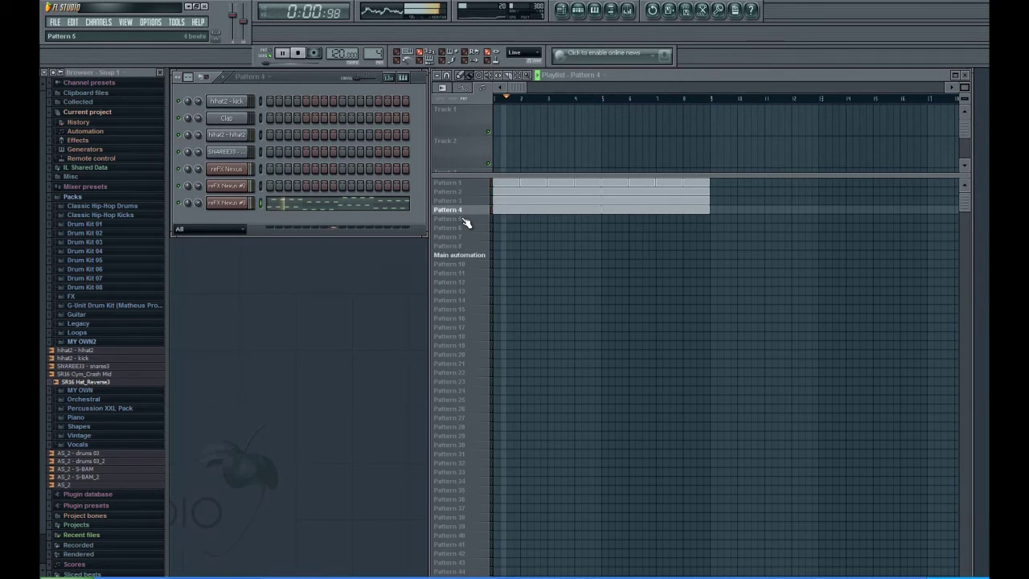
{"action": "left_click", "coordinate": [299, 55]}
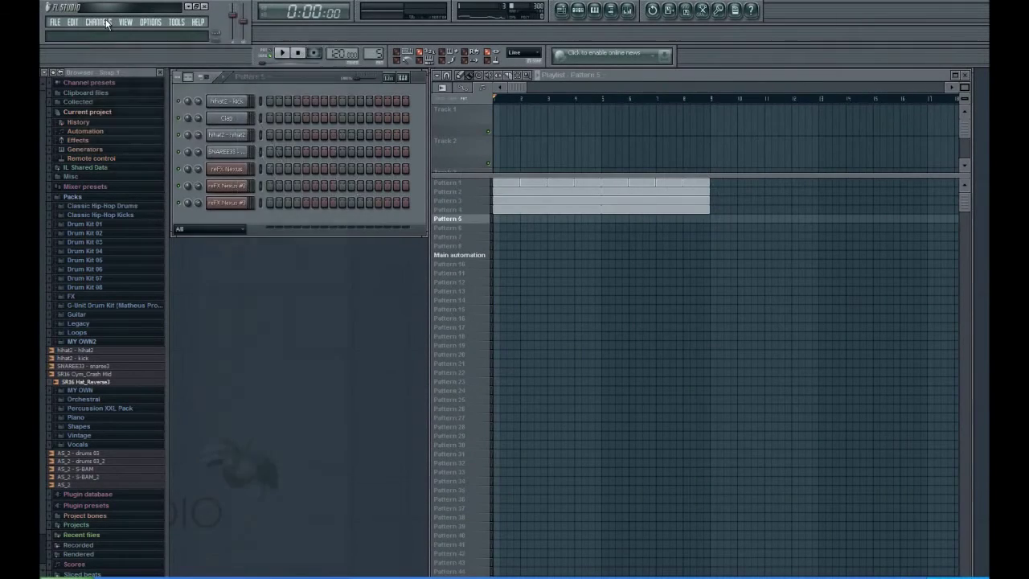
Step: Add a fourth Nexus channel for Pattern 5 and load PN Brilliant Piano 1 from the Total Piano category
{"action": "left_click", "coordinate": [98, 22]}
{"action": "mouse_move", "coordinate": [103, 33]}
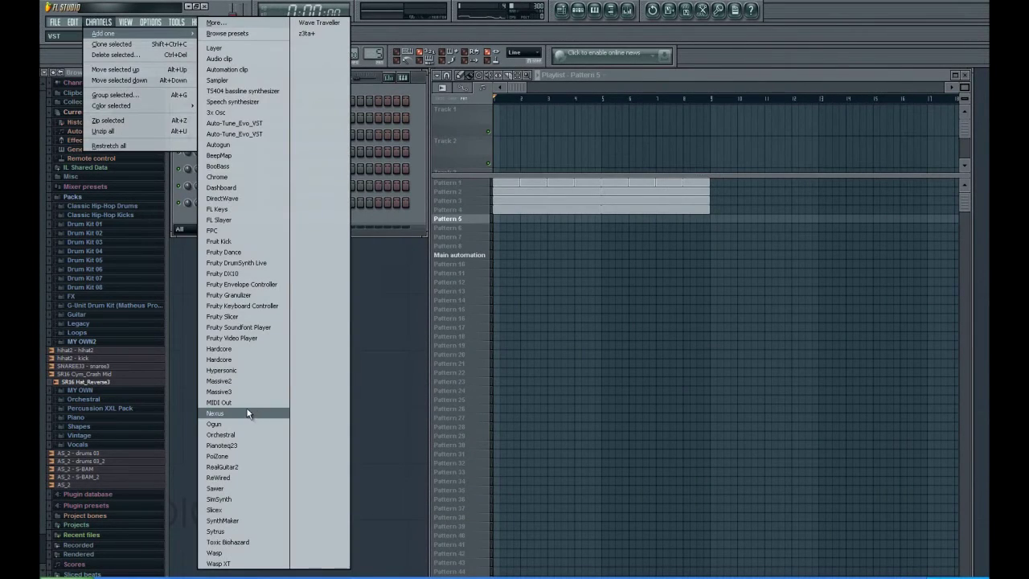
{"action": "left_click", "coordinate": [254, 412]}
{"action": "left_click", "coordinate": [578, 458]}
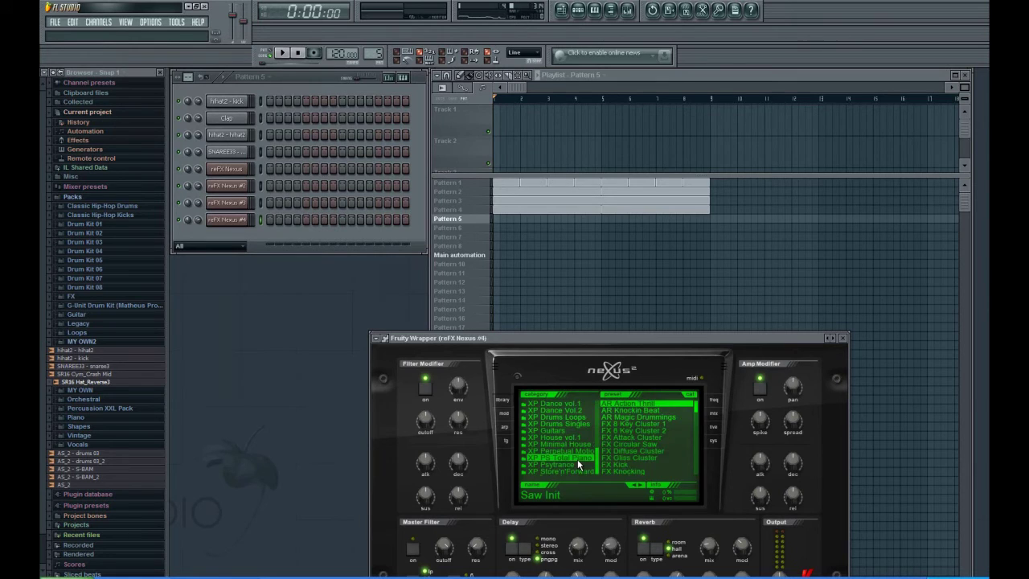
{"action": "left_click", "coordinate": [647, 452]}
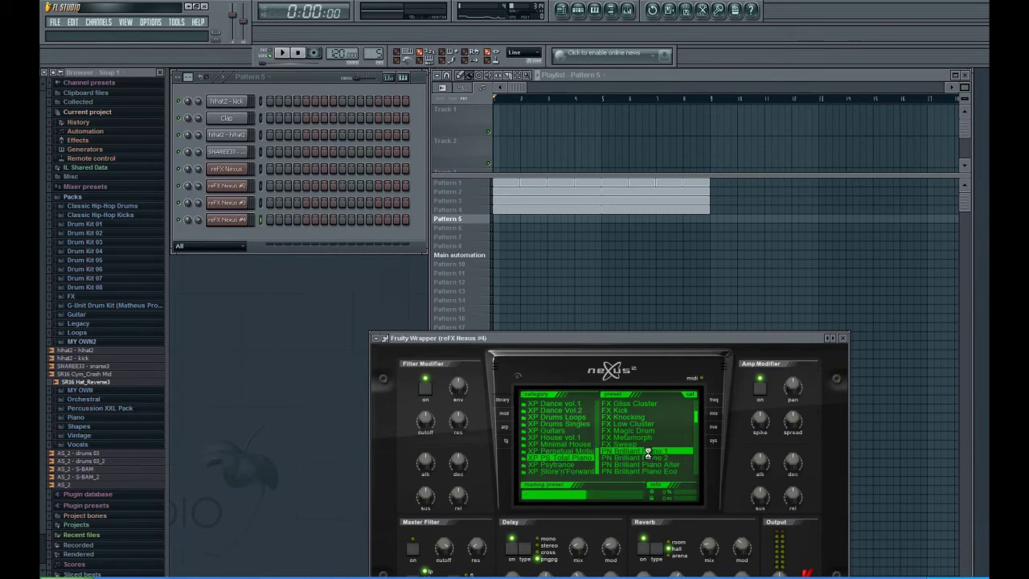
{"action": "left_click", "coordinate": [842, 338]}
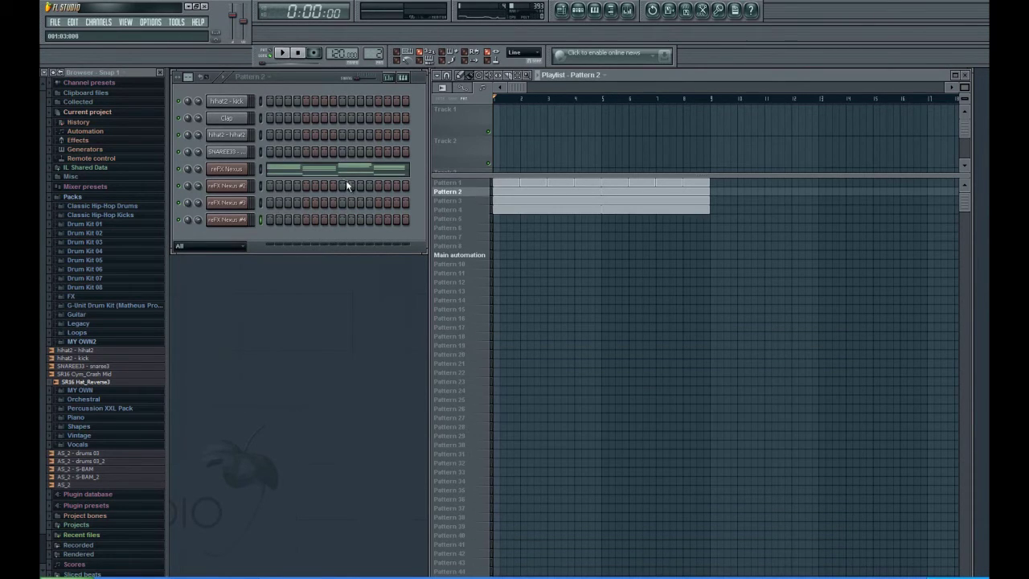
Step: Copy the choir chord notes of Pattern 2 into the fourth Nexus channel's piano roll in Pattern 5
{"action": "left_click", "coordinate": [354, 173]}
{"action": "left_click_drag", "start_coordinate": [203, 134], "coordinate": [625, 392]}
{"action": "left_click", "coordinate": [982, 73]}
{"action": "left_click", "coordinate": [457, 218]}
{"action": "right_click", "coordinate": [238, 229]}
{"action": "left_click", "coordinate": [269, 219]}
{"action": "key", "text": "ctrl+v"}
{"action": "scroll", "coordinate": [282, 229], "scroll_direction": "up", "scroll_amount": 1}
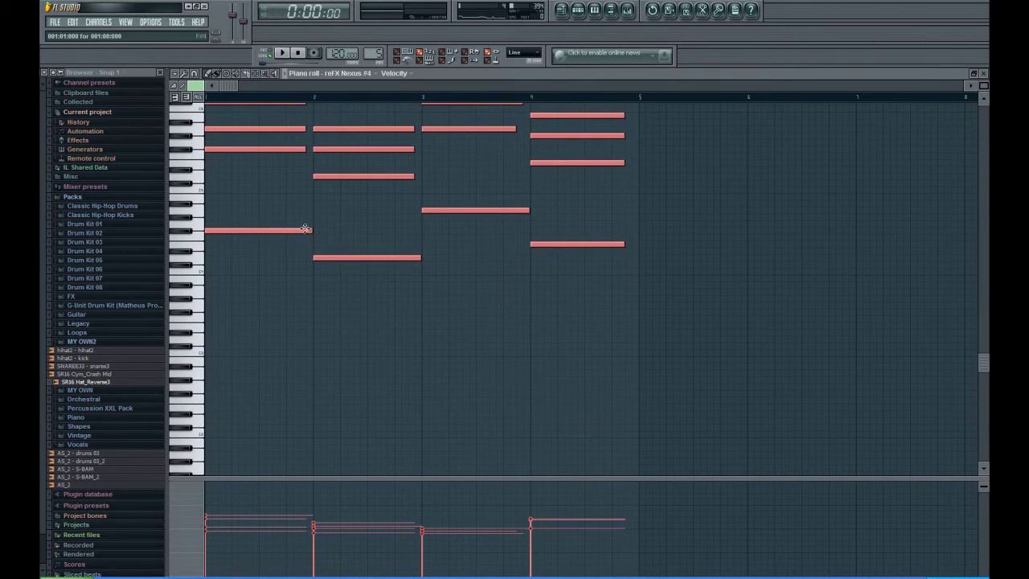
Step: Shorten all the pasted piano chord notes to an even half-beat length in each of the four bars
{"action": "left_click_drag", "start_coordinate": [310, 232], "coordinate": [217, 231]}
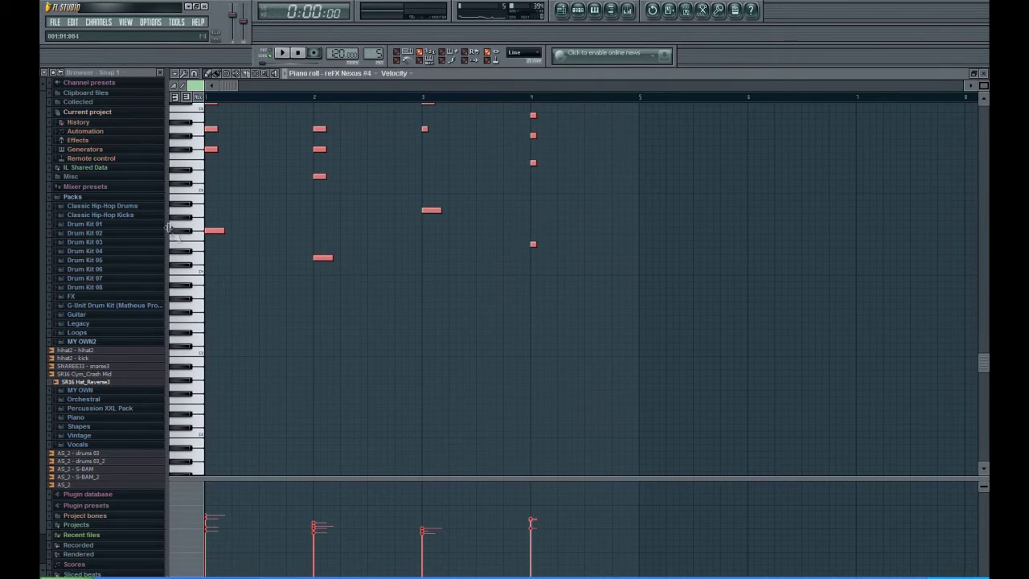
{"action": "left_click", "coordinate": [231, 241]}
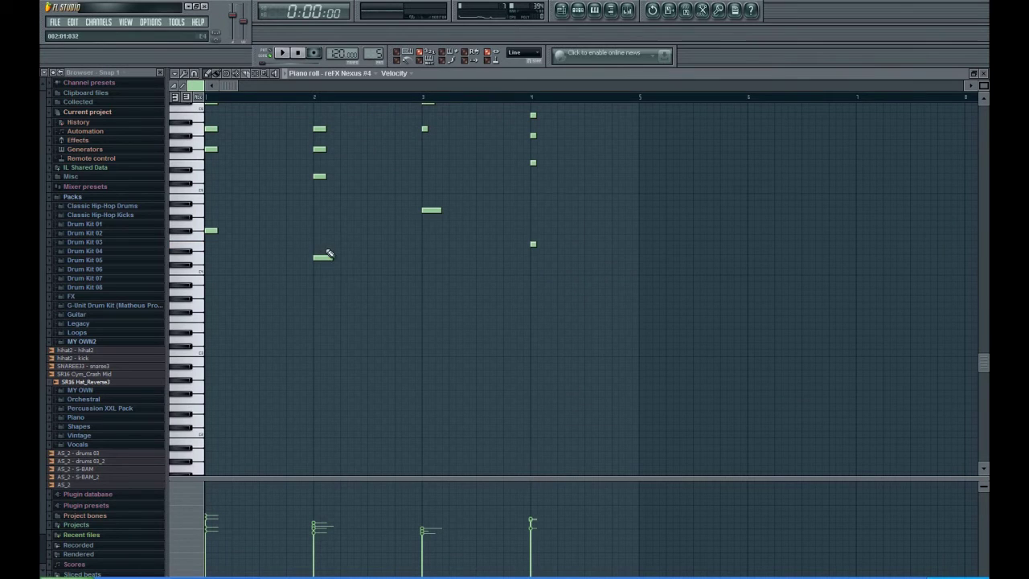
{"action": "scroll", "coordinate": [424, 264], "scroll_direction": "up", "scroll_amount": 2}
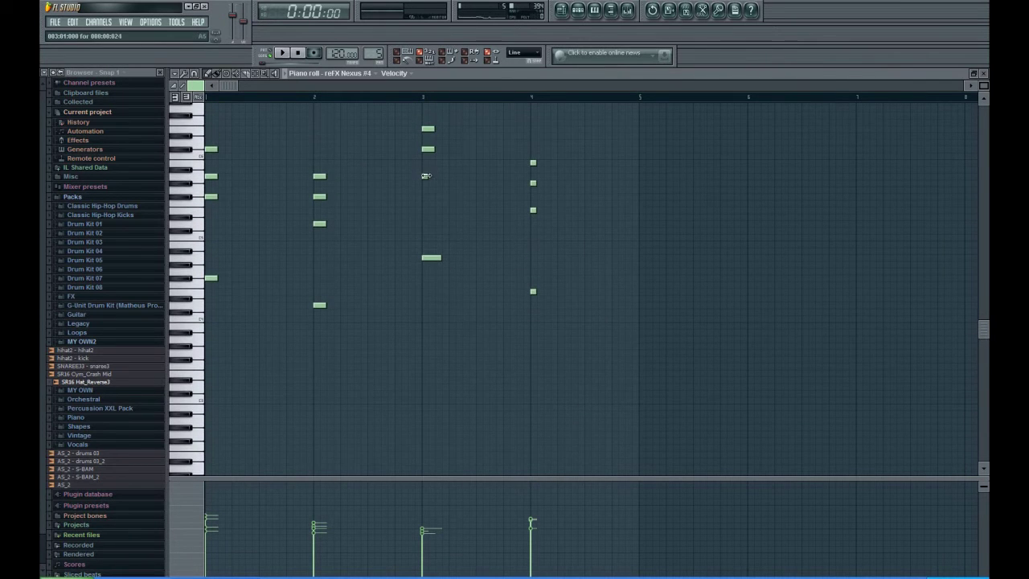
{"action": "left_click_drag", "start_coordinate": [592, 150], "coordinate": [510, 383]}
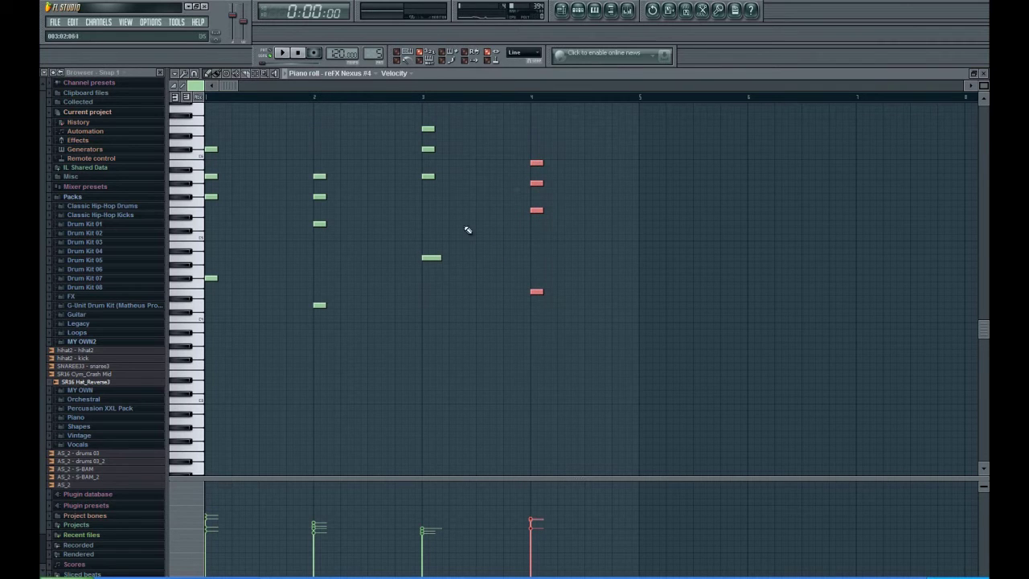
{"action": "left_click", "coordinate": [441, 258]}
Step: Repeat each half-beat chord eight times so the stabs fill all four bars
{"action": "scroll", "coordinate": [338, 168], "scroll_direction": "up", "scroll_amount": 2}
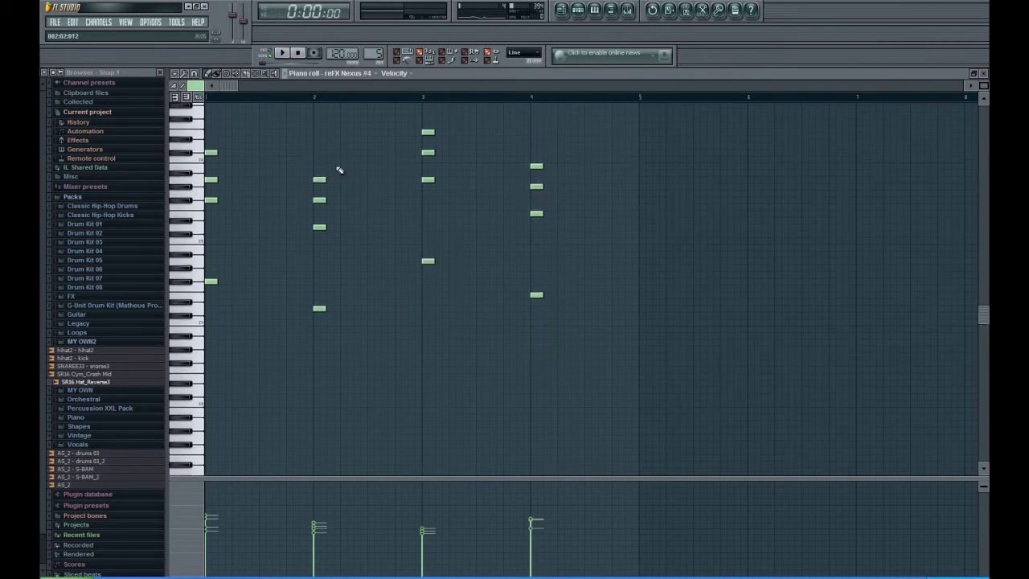
{"action": "key", "text": "ctrl+a"}
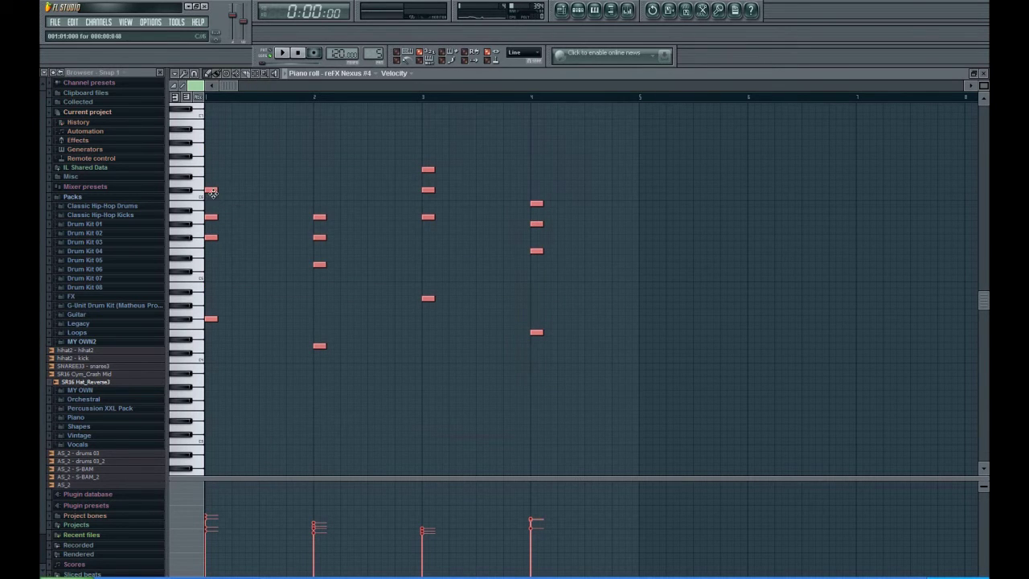
{"action": "left_click_drag", "start_coordinate": [212, 192], "coordinate": [305, 193]}
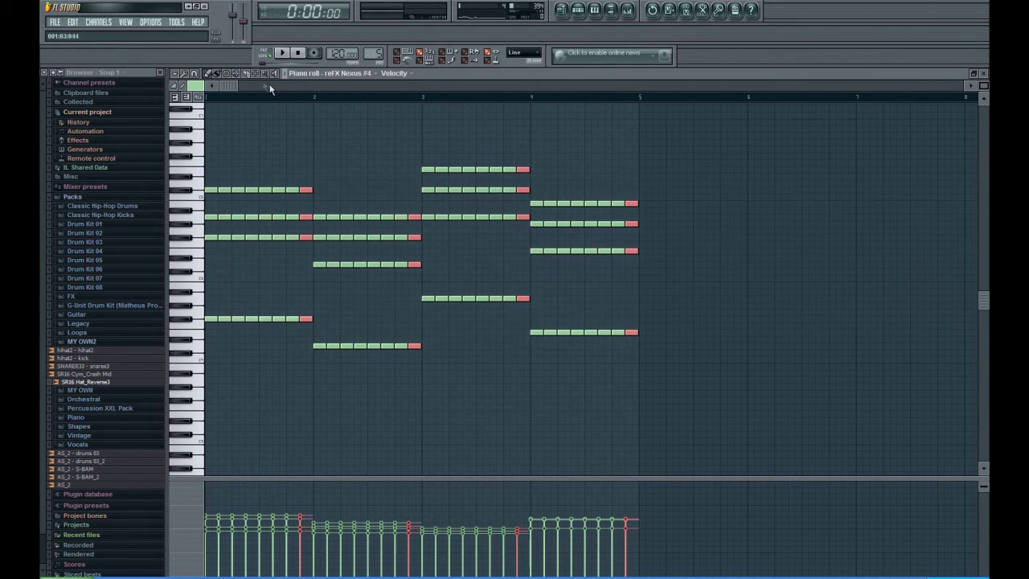
Step: Halve the length of all the repeated chord notes, transpose them up two octaves, and preview the pattern
{"action": "key", "text": "ctrl+a"}
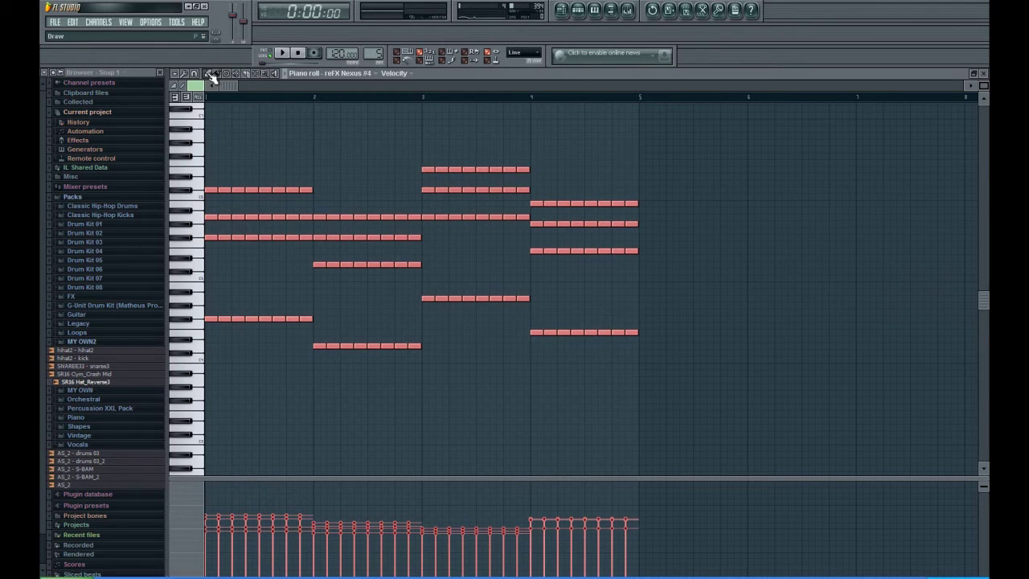
{"action": "left_click_drag", "start_coordinate": [231, 215], "coordinate": [224, 215]}
{"action": "left_click", "coordinate": [277, 54]}
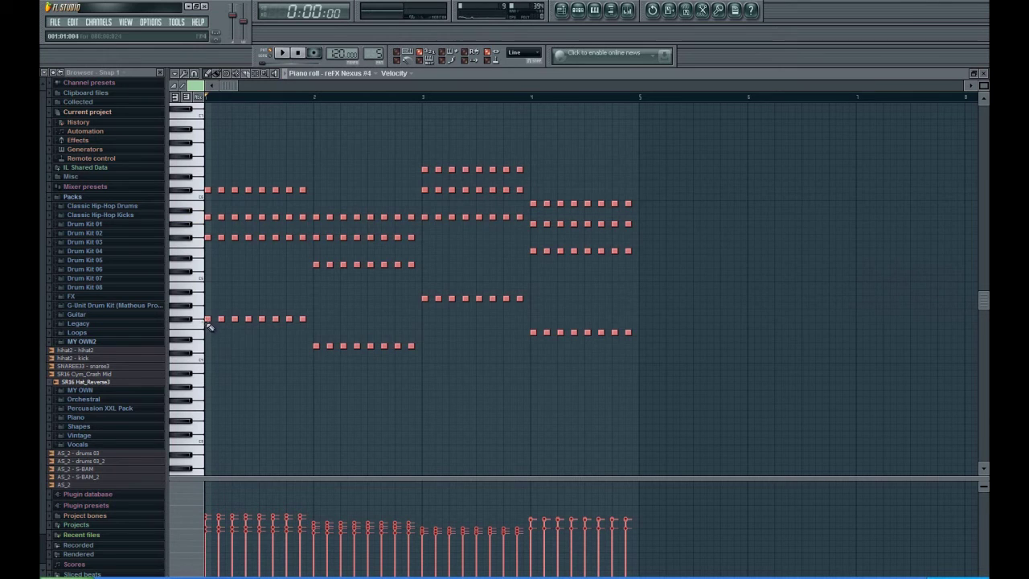
{"action": "left_click_drag", "start_coordinate": [209, 321], "coordinate": [201, 205]}
{"action": "left_click", "coordinate": [282, 53]}
{"action": "left_click", "coordinate": [274, 64]}
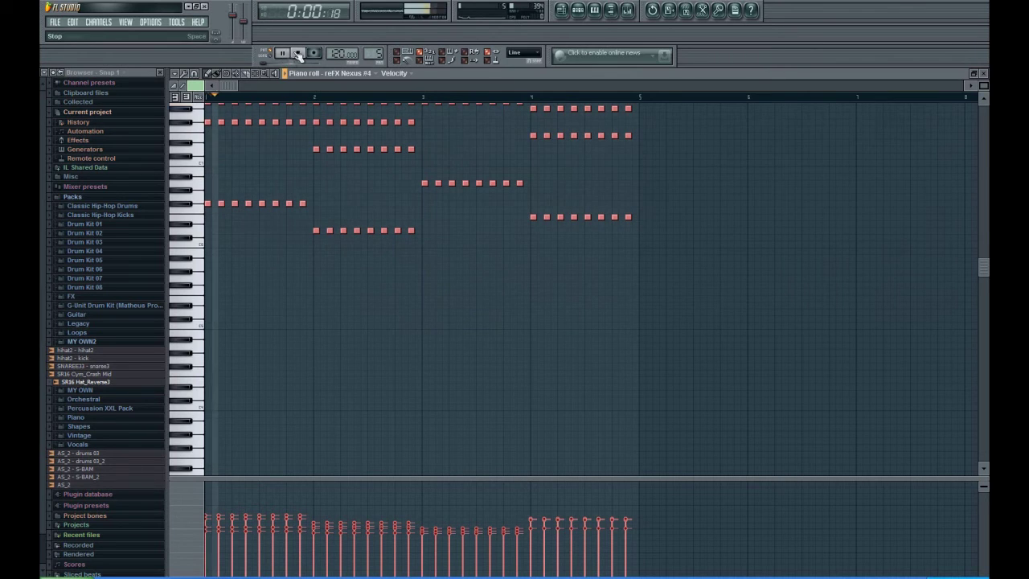
Step: Place Pattern 5 across bars 1 to 8 of the playlist
{"action": "left_click", "coordinate": [982, 73]}
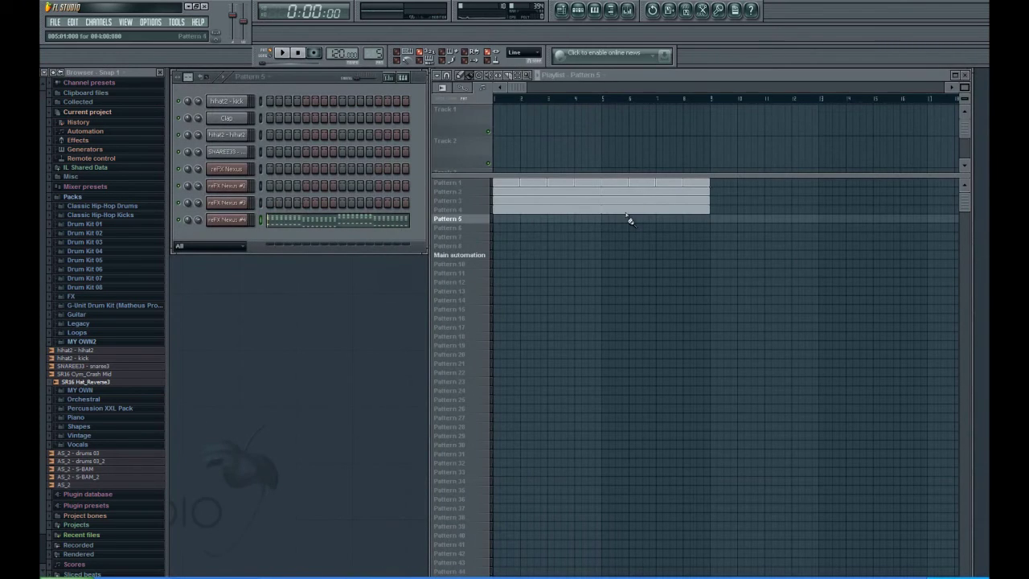
{"action": "left_click_drag", "start_coordinate": [496, 221], "coordinate": [708, 219]}
Step: Remove both Pattern 2 choir chord clips from the playlist and play the song
{"action": "left_click", "coordinate": [463, 194]}
{"action": "right_click", "coordinate": [562, 200]}
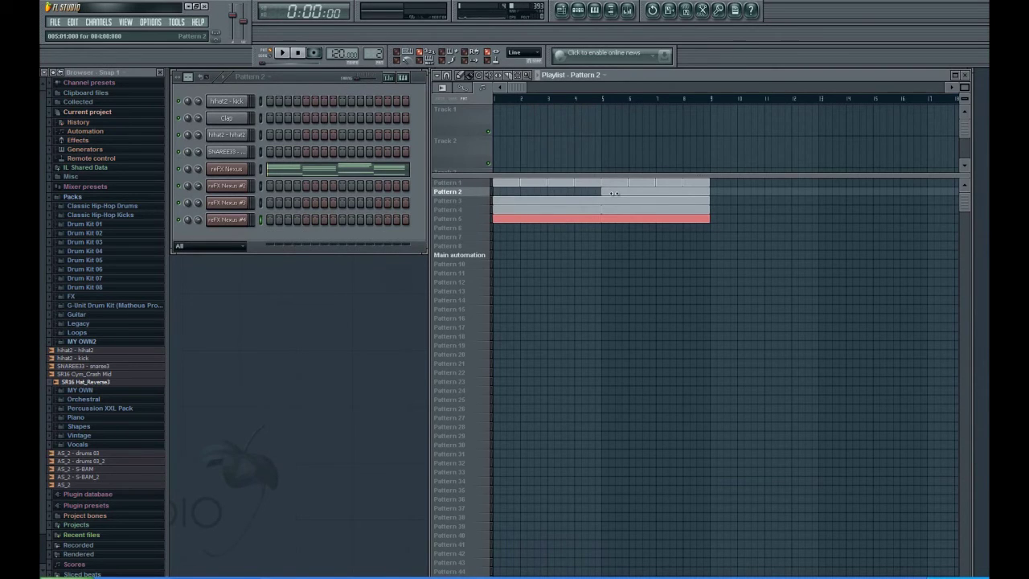
{"action": "right_click", "coordinate": [619, 200]}
{"action": "left_click", "coordinate": [281, 53]}
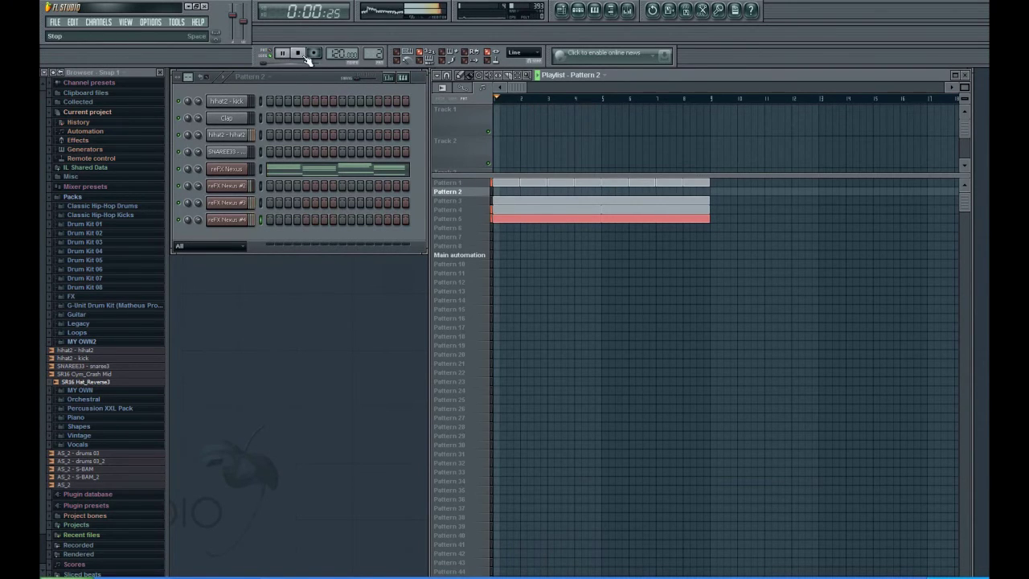
Step: Even out the velocities of the piano chord notes in Pattern 5 to one nearly constant level
{"action": "left_click", "coordinate": [471, 218]}
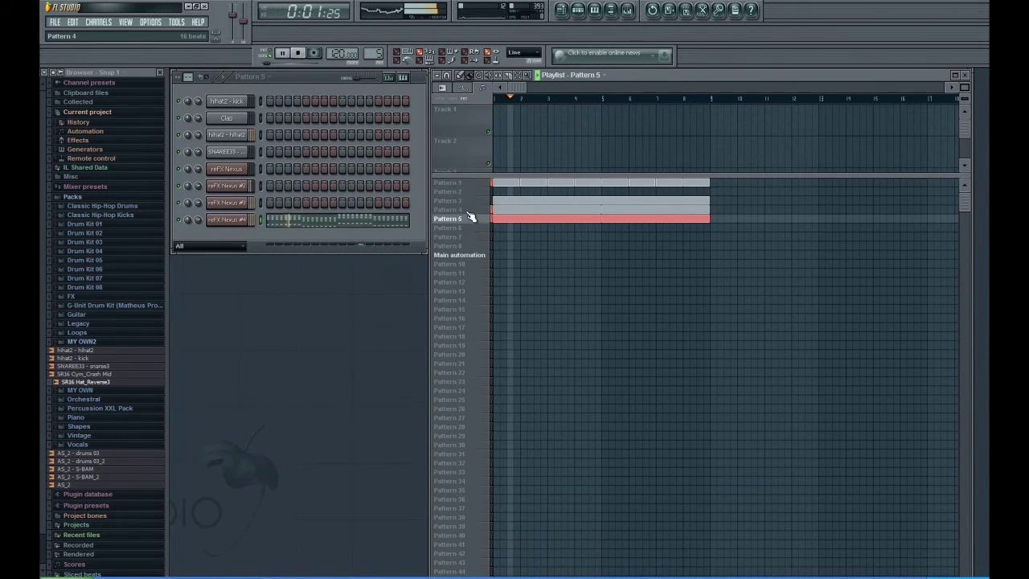
{"action": "left_click", "coordinate": [340, 222]}
{"action": "mouse_move", "coordinate": [605, 513]}
{"action": "left_mouse_down"}
{"action": "mouse_move", "coordinate": [630, 519]}
{"action": "mouse_move", "coordinate": [206, 524]}
{"action": "mouse_move", "coordinate": [632, 525]}
{"action": "mouse_move", "coordinate": [208, 524]}
{"action": "left_mouse_up"}
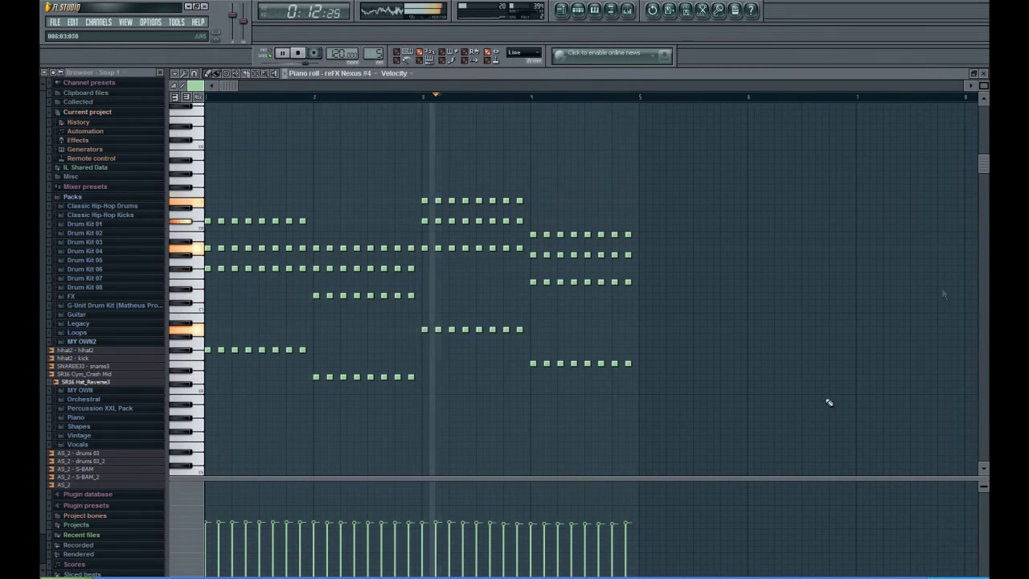
Step: Put Pattern 2's clips back in bars 1 to 8 of the playlist, listen, and stop playback
{"action": "left_click", "coordinate": [983, 76]}
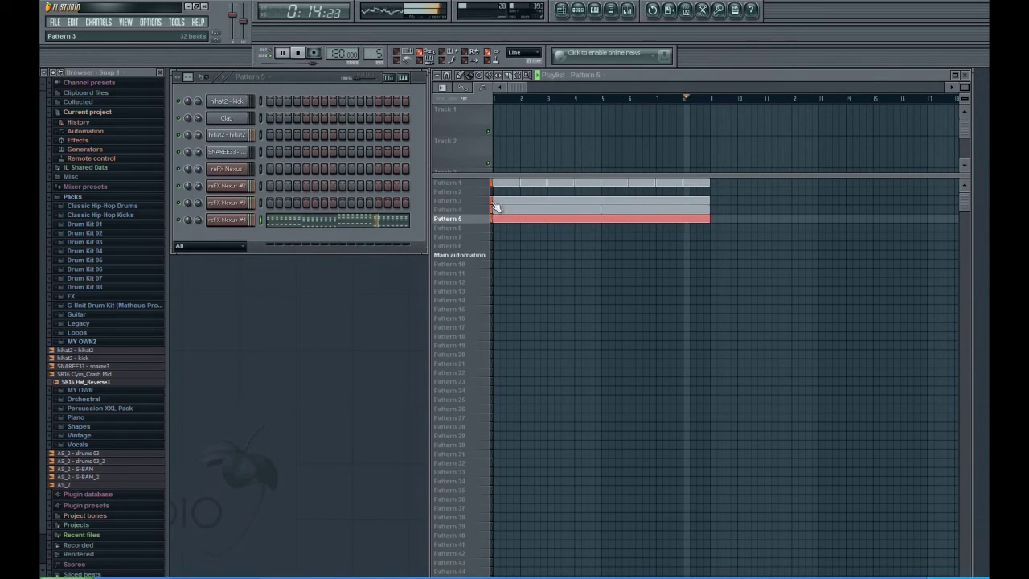
{"action": "left_click", "coordinate": [603, 277]}
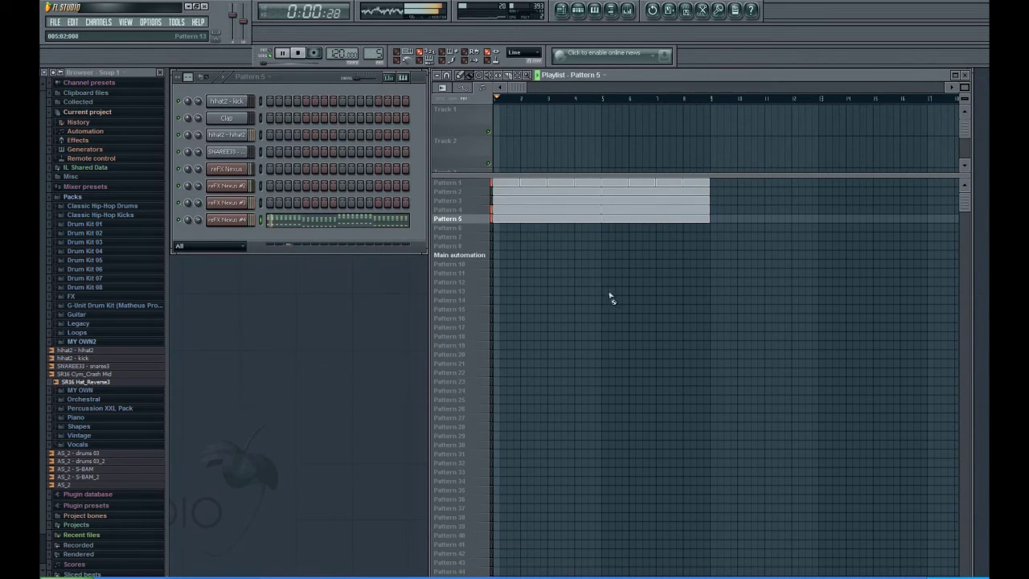
{"action": "left_click", "coordinate": [299, 55]}
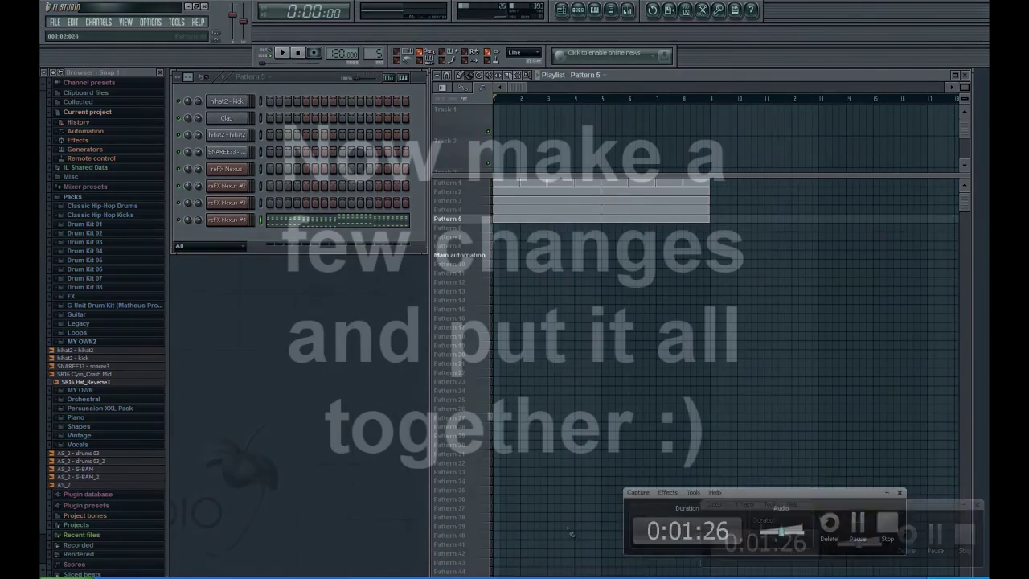